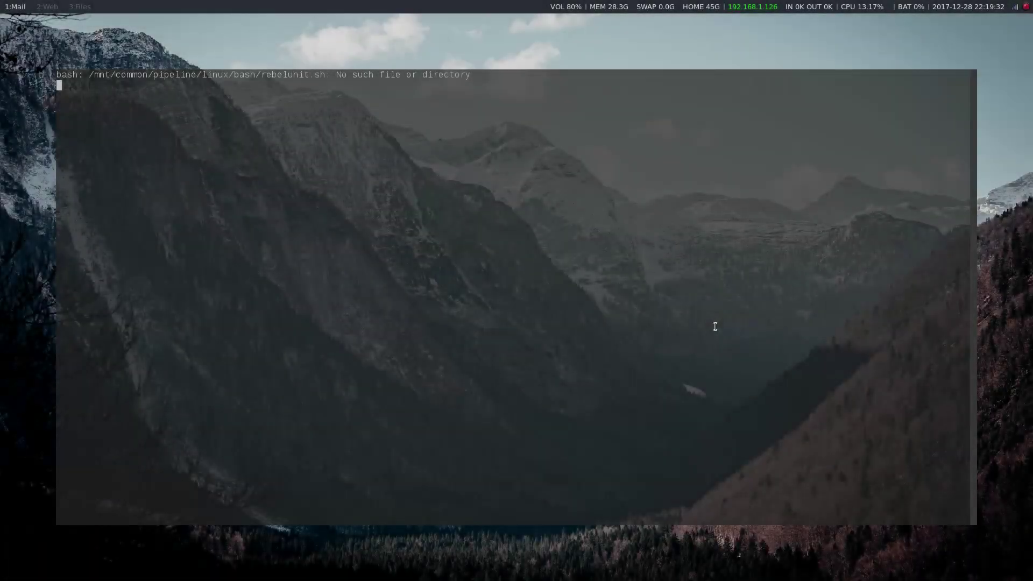
- Run the demo command in the terminal from the /mnt/jobs directory
key("Return")
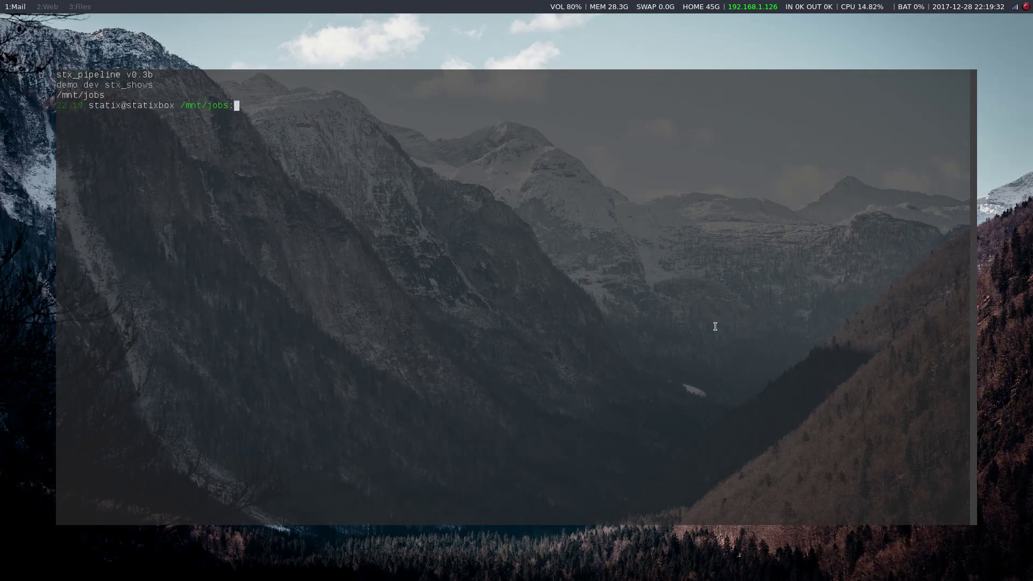
type("demo")
key("Return")
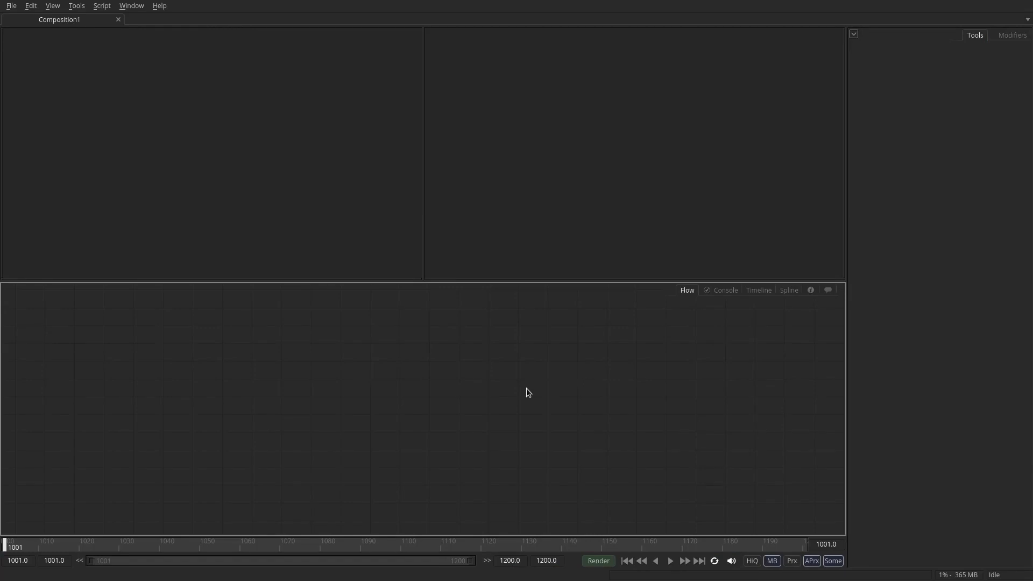
- Switch to Fusion and apply the largeViewer view layout to the empty composition
left_click(132, 5)
mouse_move(192, 51)
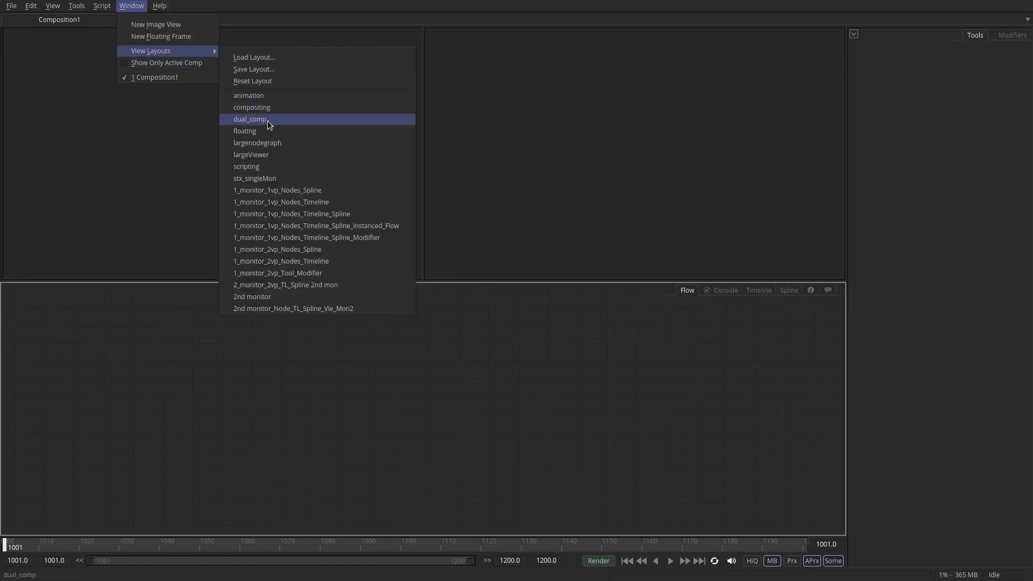
left_click(263, 159)
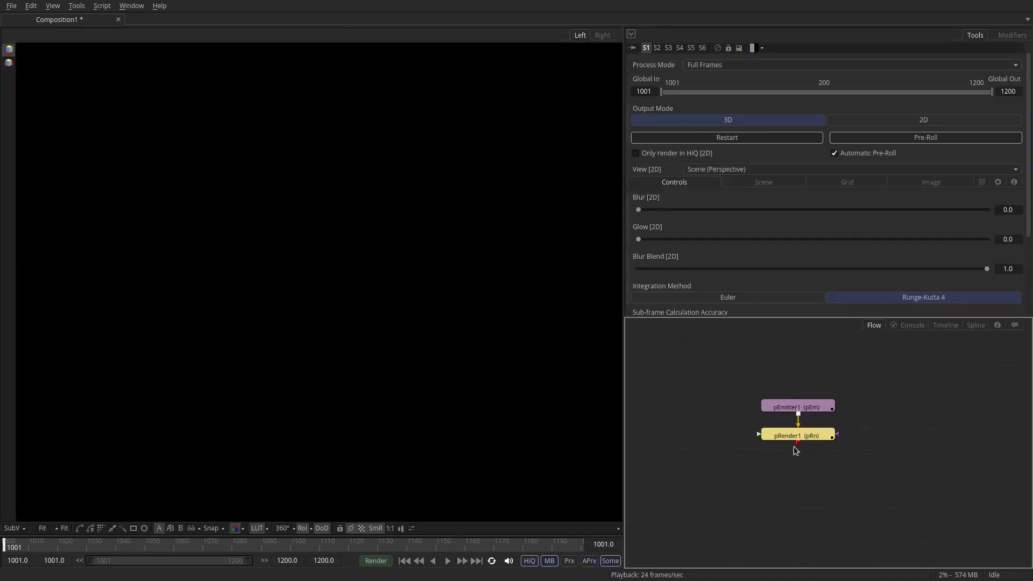
- Display pRender1 in the viewer, then select pEmitter1 and play its particles
key("1")
left_click(794, 408)
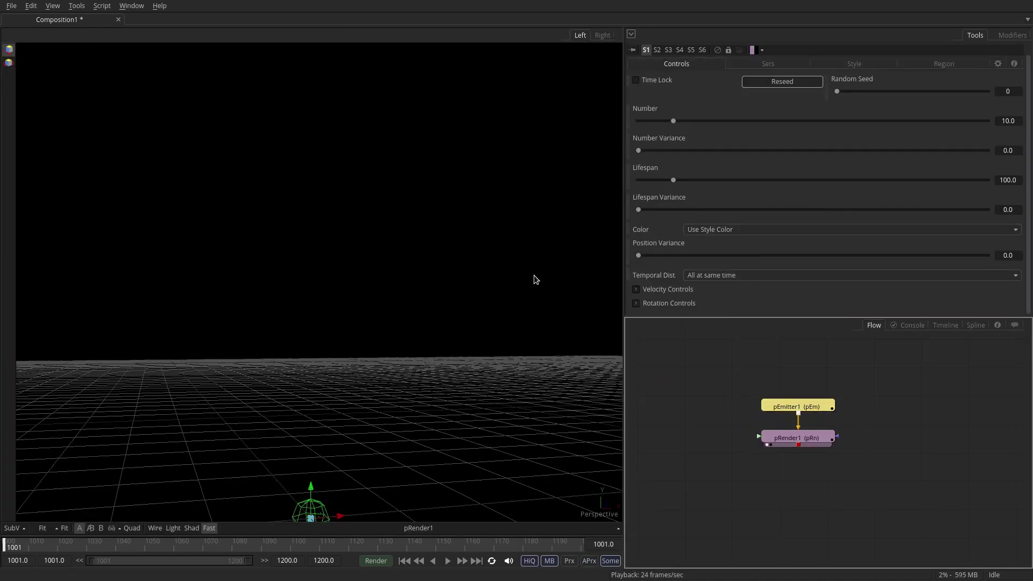
key("space")
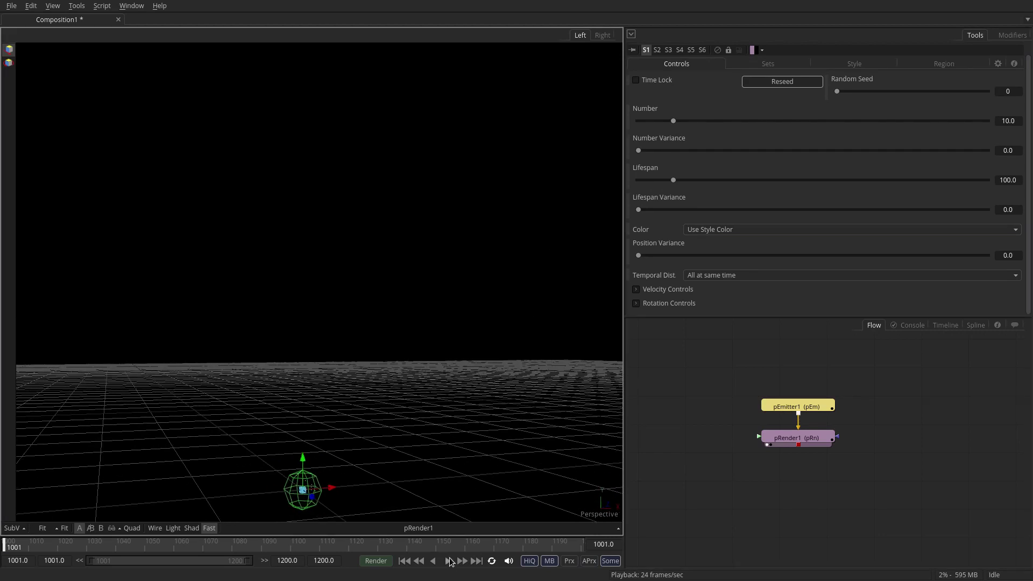
- Change pEmitter1's region to Rectangle and enlarge it to a width of 1.0 and the slider's maximum height
left_click(931, 66)
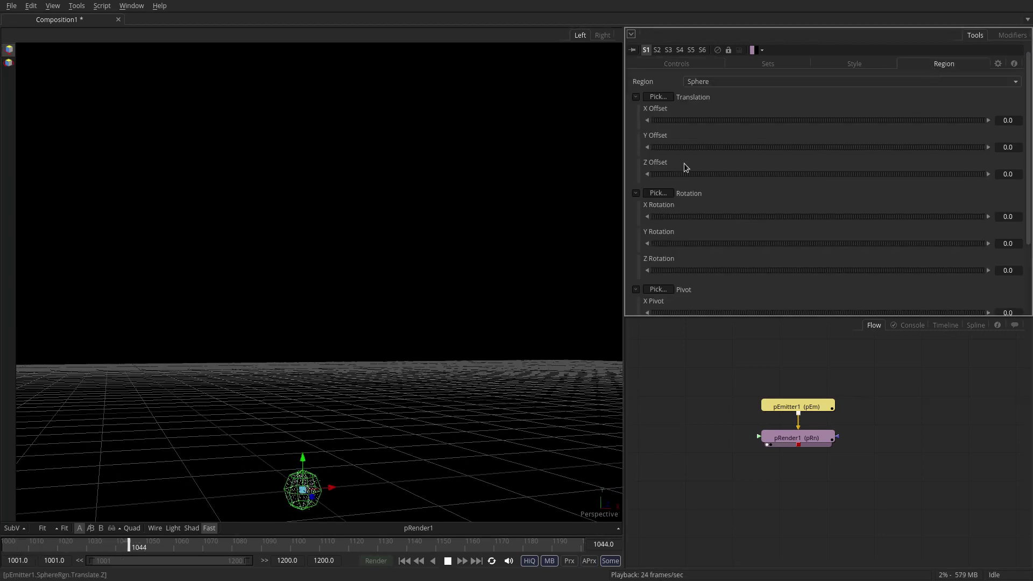
left_click(722, 81)
left_click(721, 79)
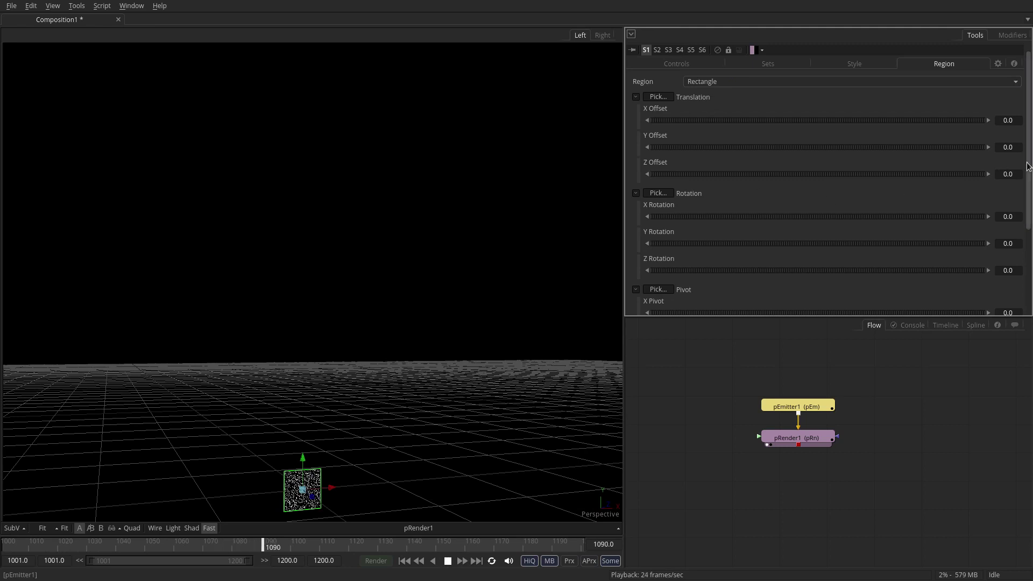
scroll(759, 193, "down", 3)
left_click_drag(677, 271, 993, 274)
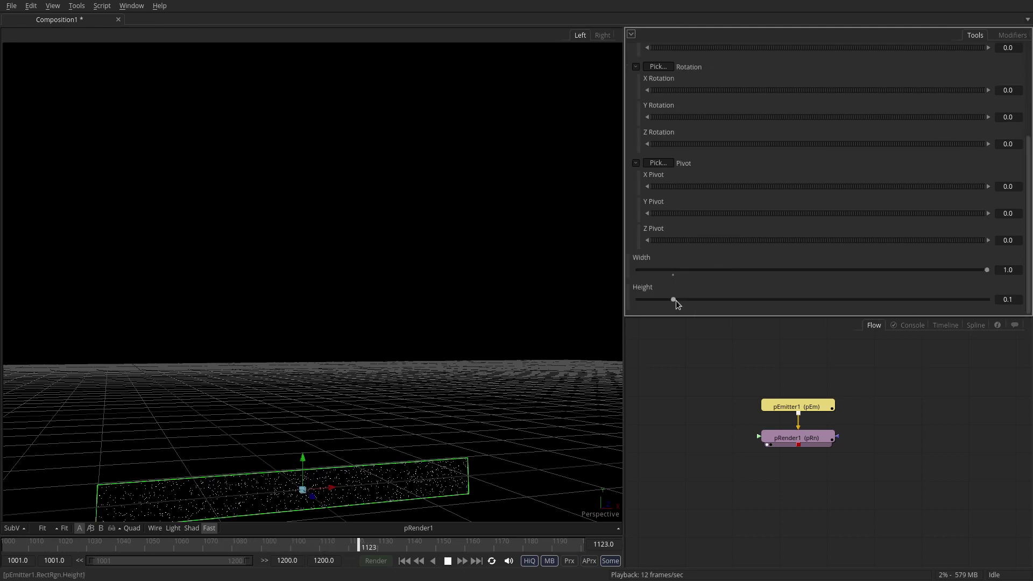
left_click_drag(674, 299, 996, 291)
- Lay the rectangular emitter region flat by setting its X Rotation to 90
left_click_drag(1029, 172, 1029, 165)
scroll(1029, 168, "up", 2)
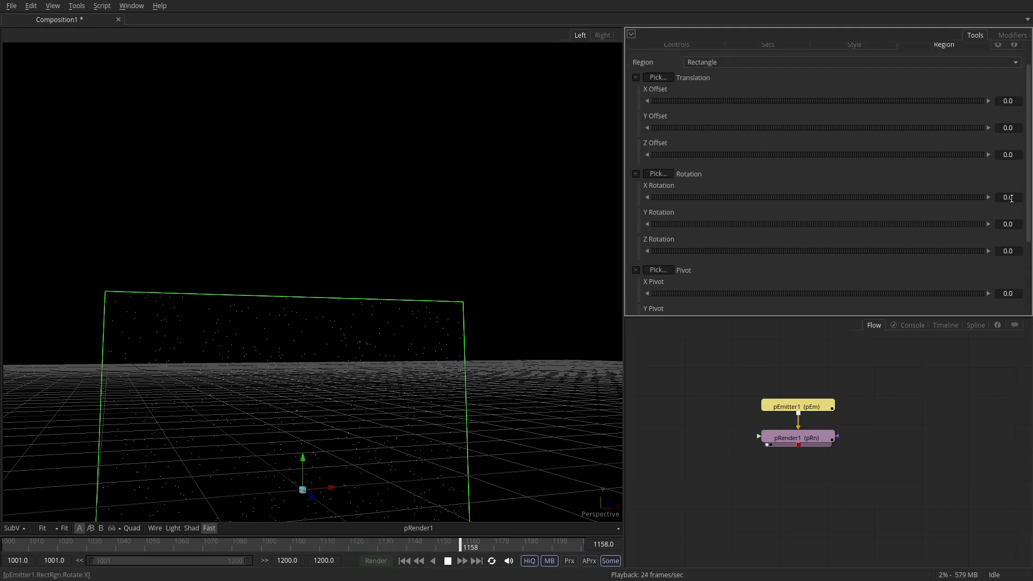
left_click(1008, 197)
type("90")
key("Tab")
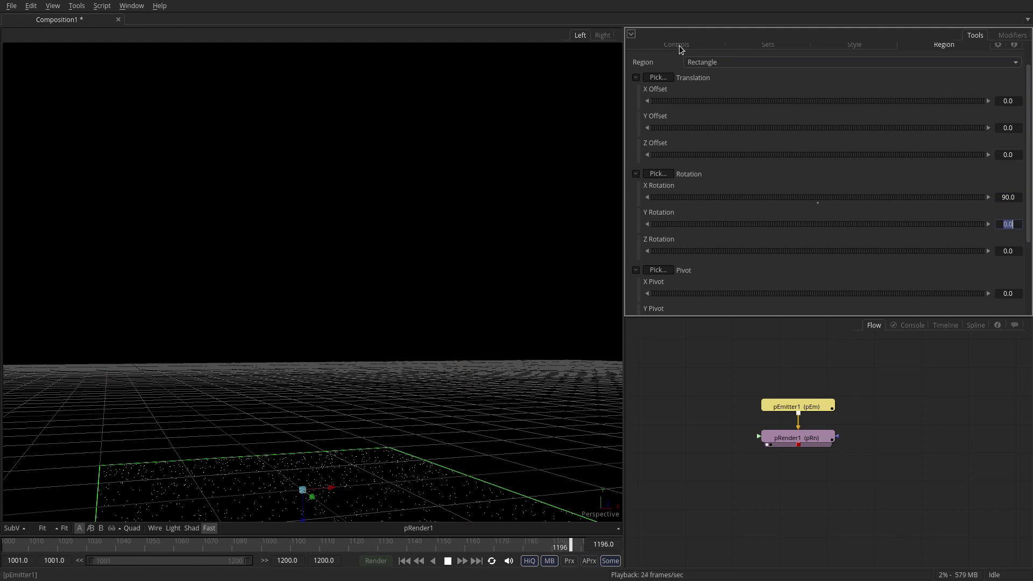
- Send the emitter's particles upward with a velocity of 0.091 and an angle of 90
left_click(676, 44)
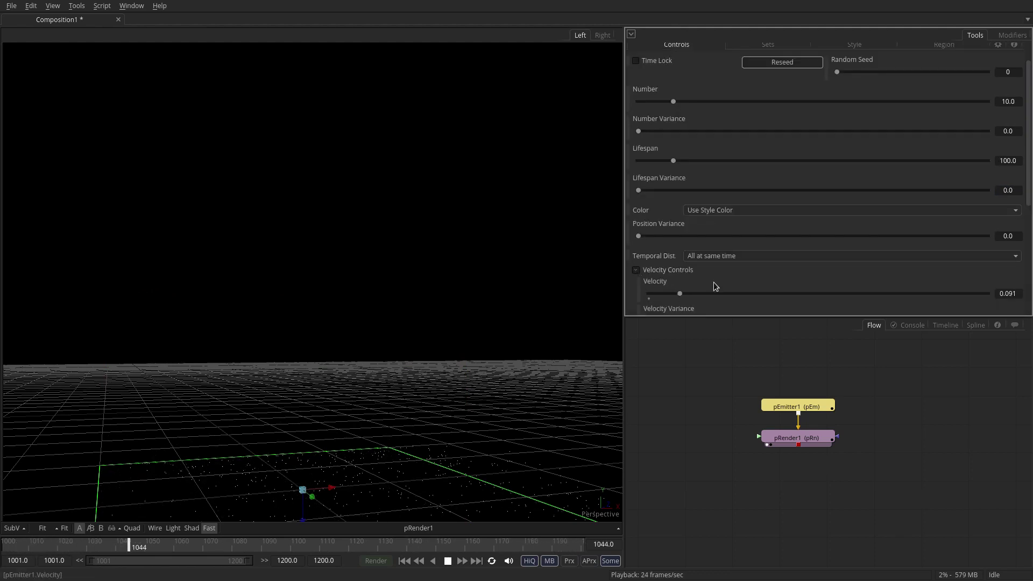
scroll(721, 269, "down", 3)
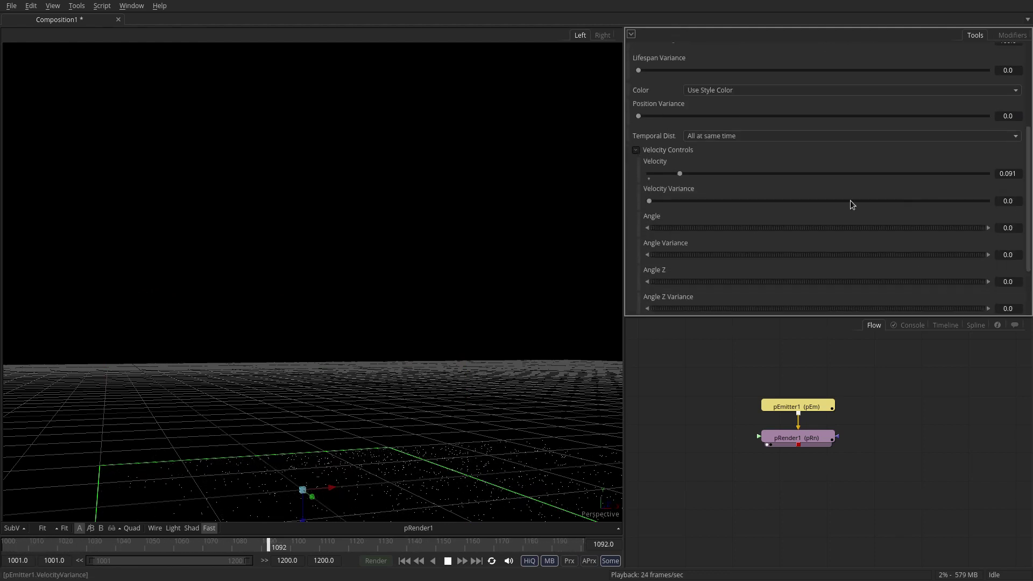
left_click(1008, 228)
type("90")
key("Tab")
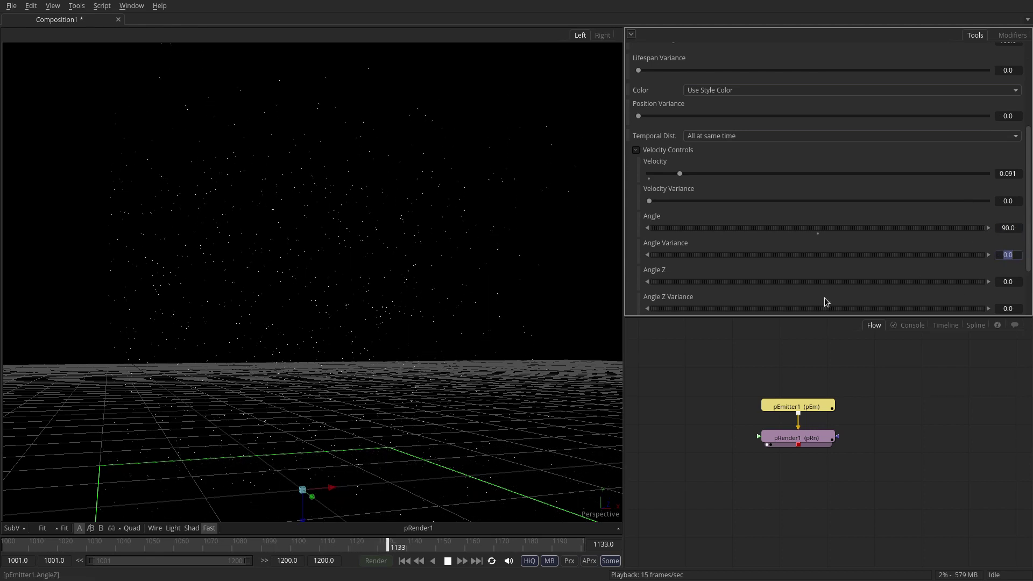
- Set the emitter's velocity to 0.129, Velocity Variance to 0.096, Angle Variance to 19.1 and Angle Z Variance to 16.8
mouse_move(311, 394)
left_mouse_down()
mouse_move(282, 385)
mouse_move(308, 380)
left_mouse_up()
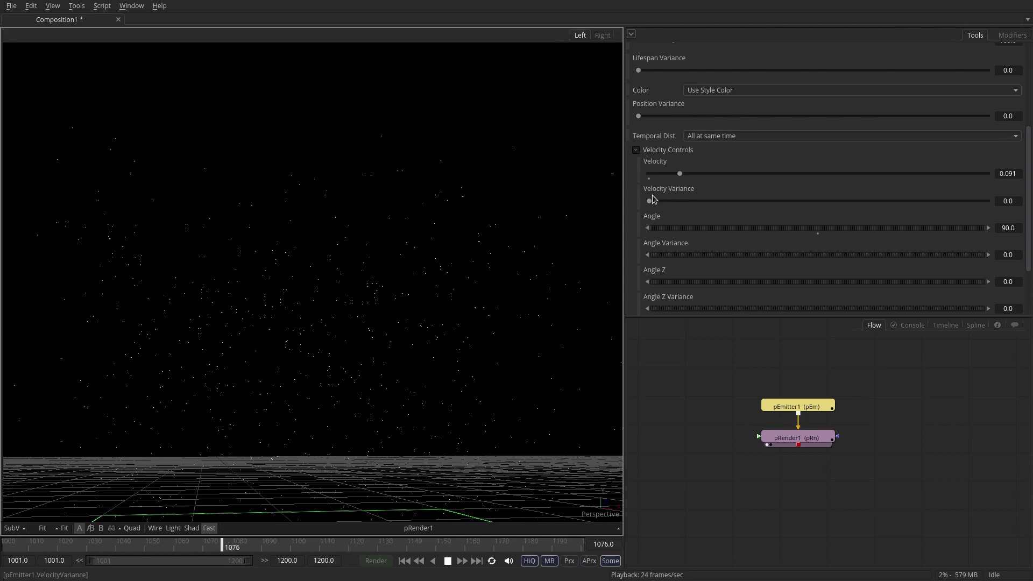
left_click_drag(649, 202, 692, 175)
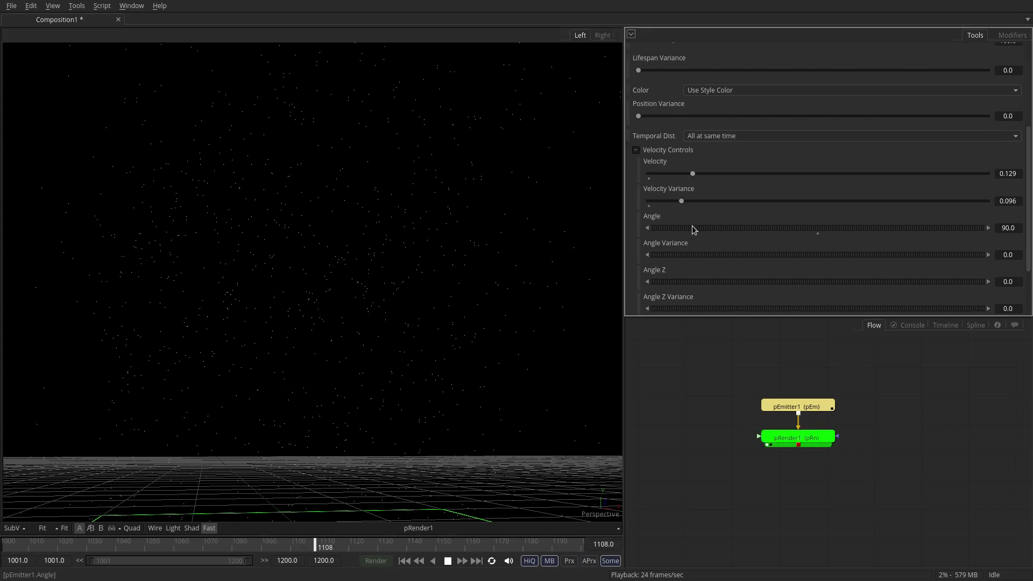
left_click_drag(682, 255, 699, 256)
left_click_drag(664, 313, 687, 313)
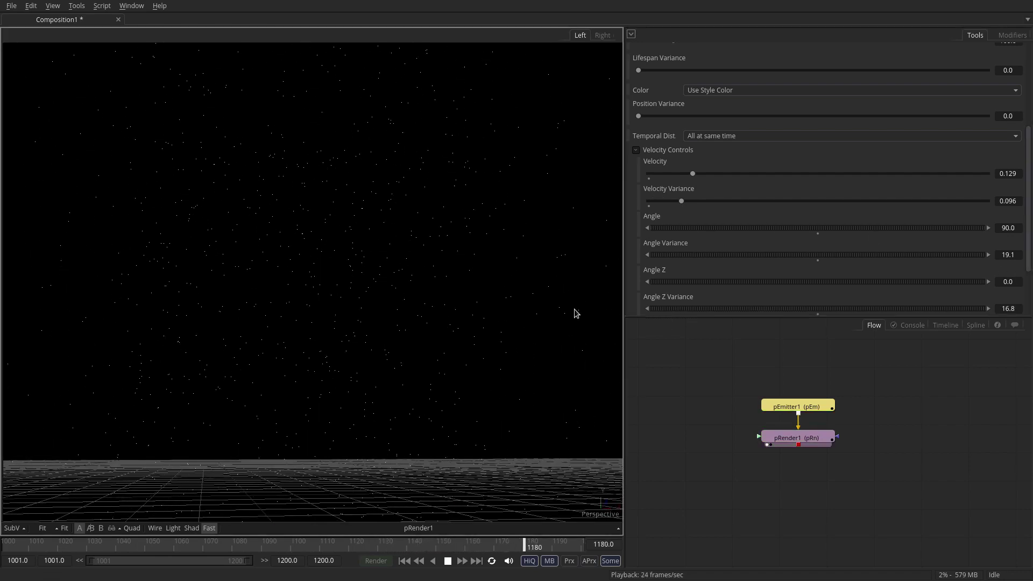
- Make room below pEmitter1 in the flow and insert a pTurbulence node between it and pRender1
left_click_drag(777, 436, 777, 504)
left_click(724, 368)
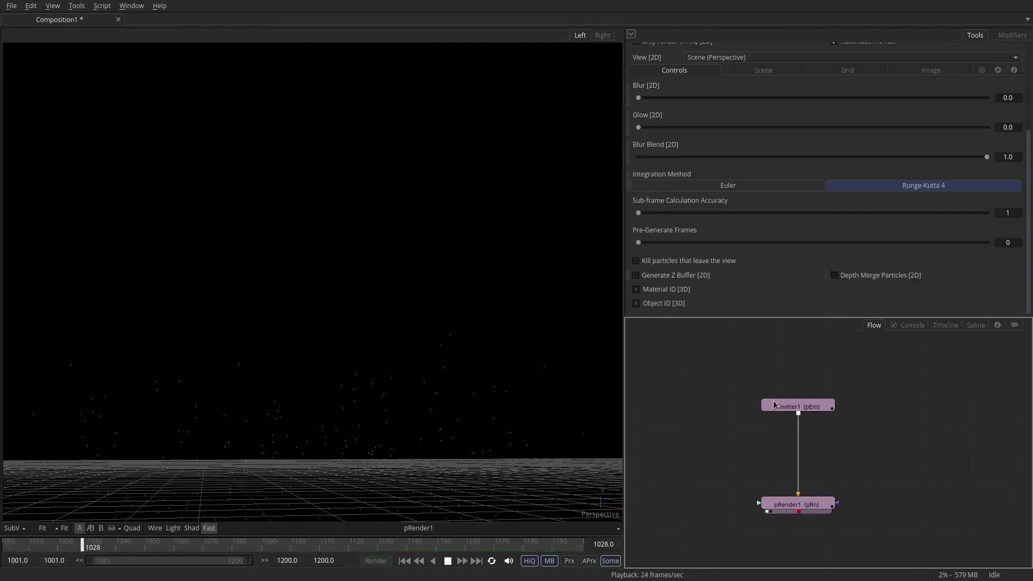
left_click(784, 404)
key("shift+space")
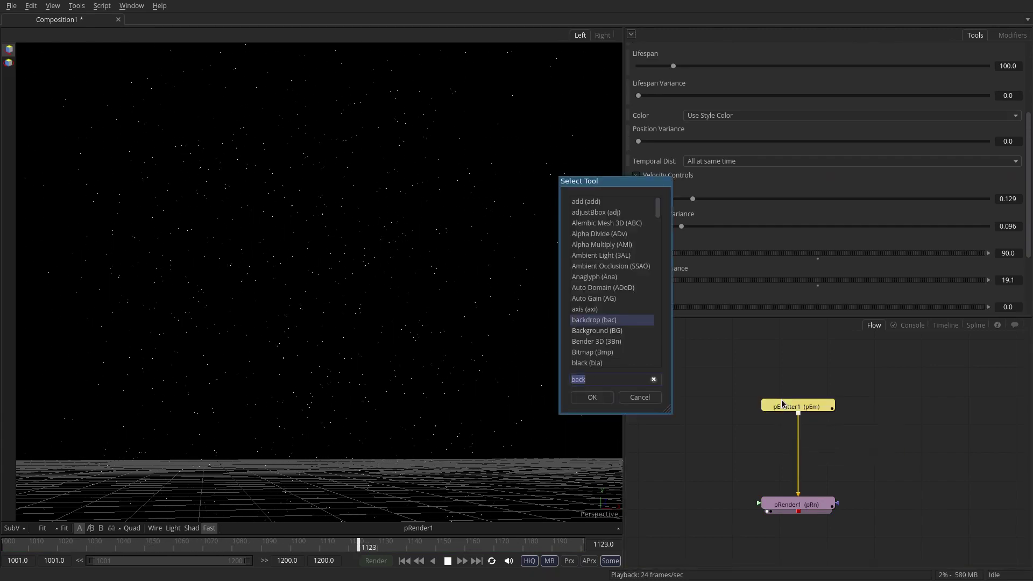
type("ptu")
key("Return")
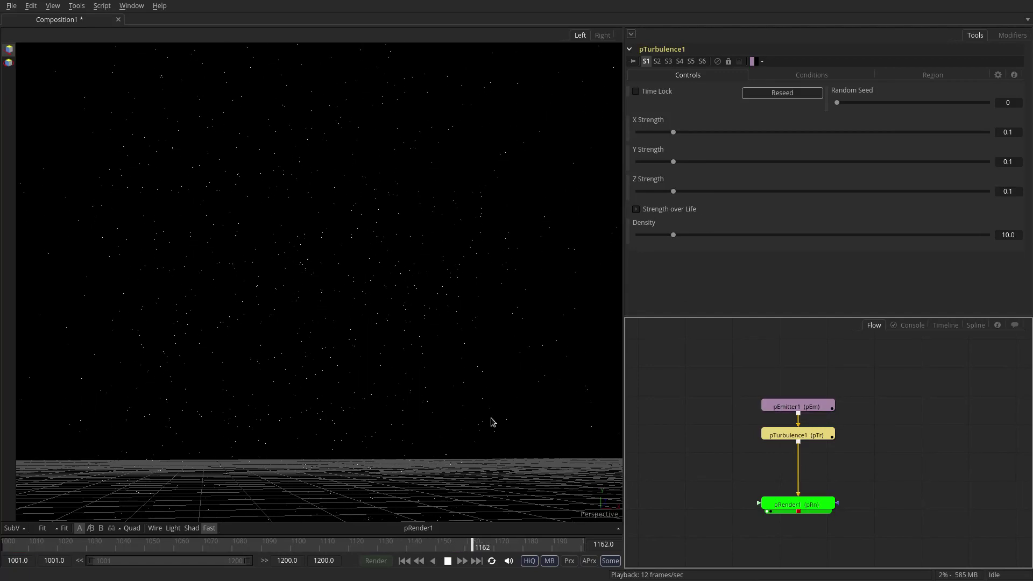
- Stop playback, link pTurbulence1's Y and Z Strength to XStrength with expressions, and set X Strength to 0.815
key("space")
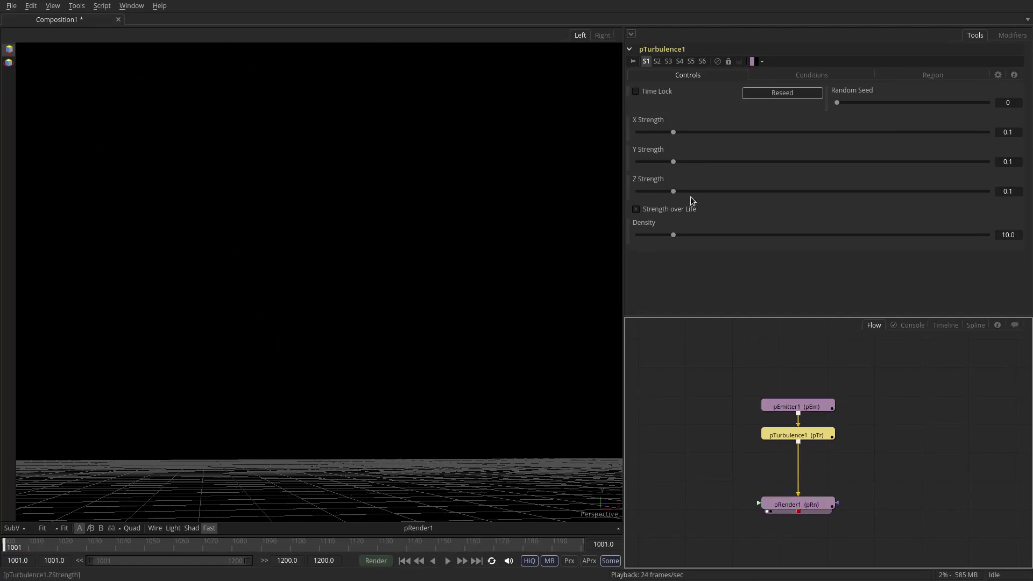
right_click(674, 195)
left_click(708, 322)
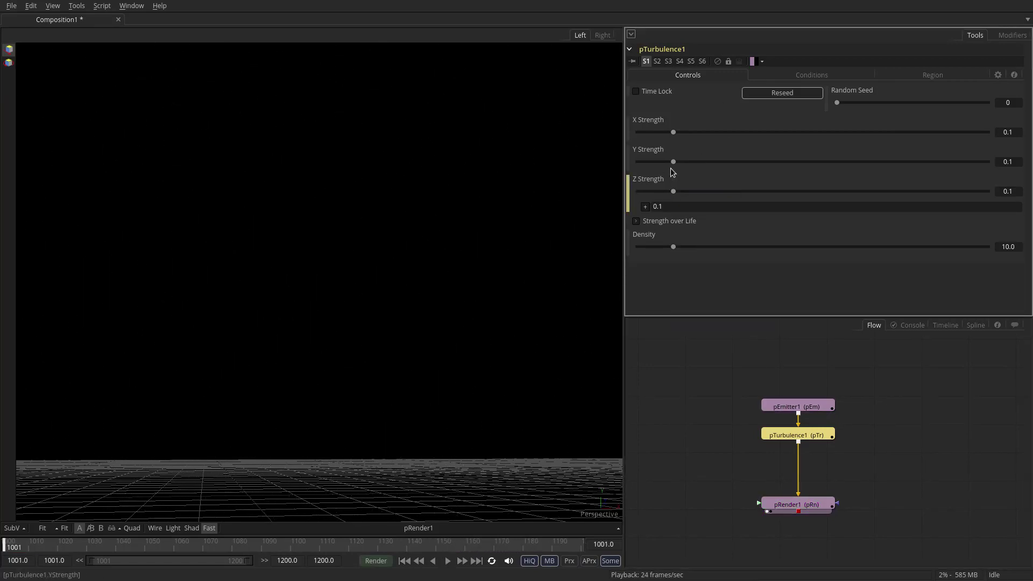
right_click(673, 165)
left_click(709, 291)
left_click_drag(646, 177, 673, 132)
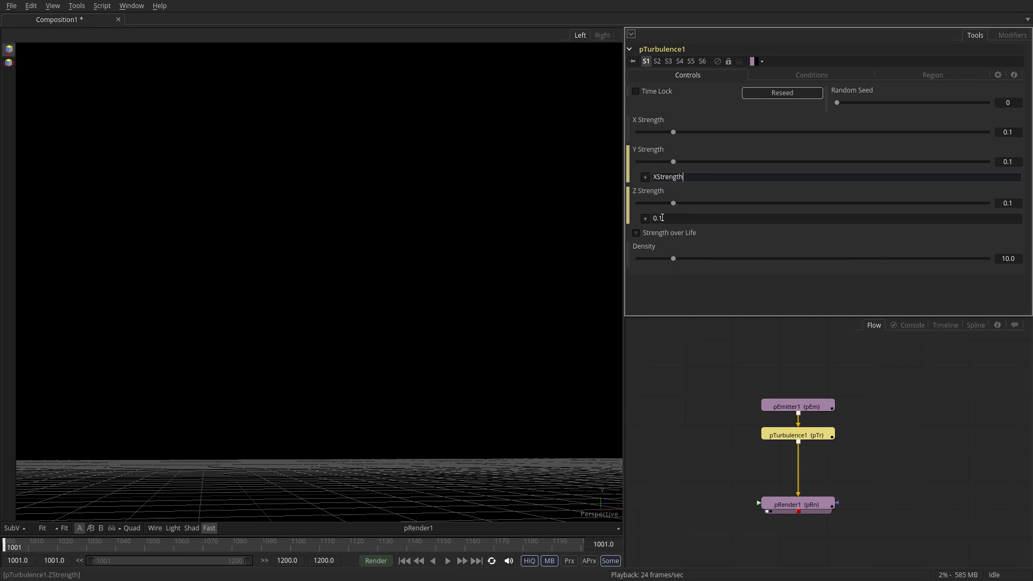
left_click_drag(645, 218, 864, 141)
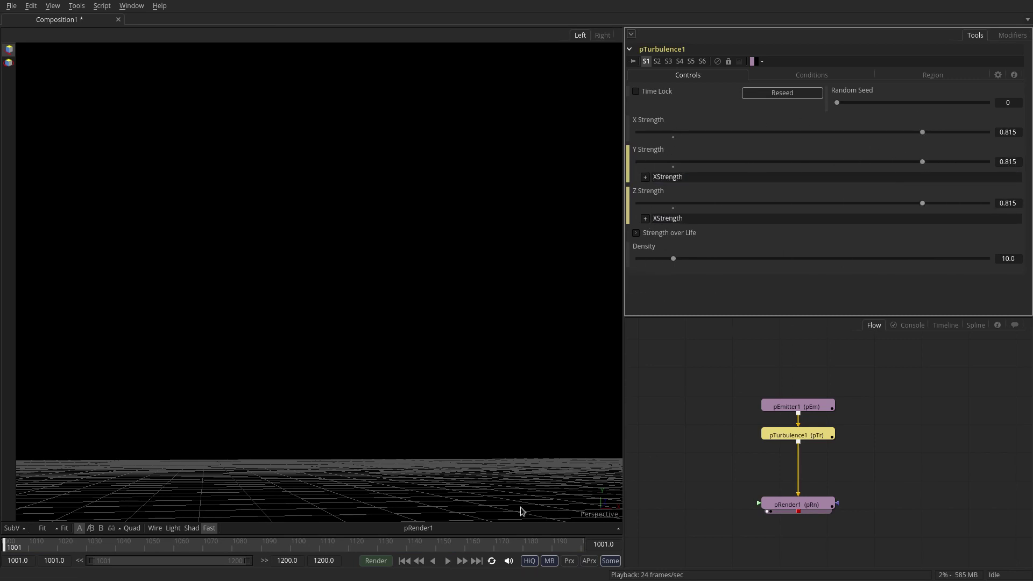
- Set pTurbulence1's Density to 2.8 while playing back the particles, and stop the playback after reviewing the motion
left_click(447, 561)
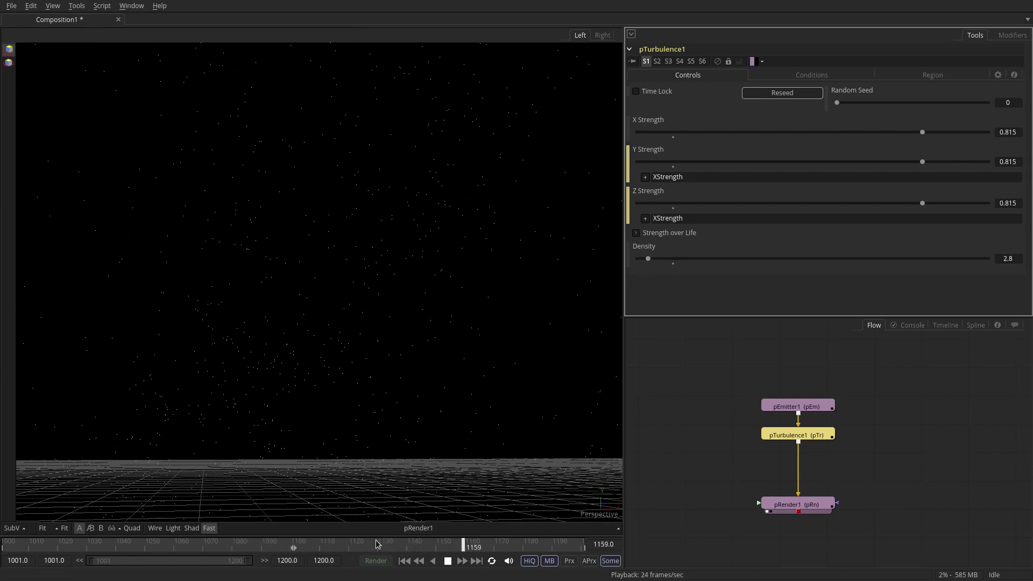
left_click(447, 561)
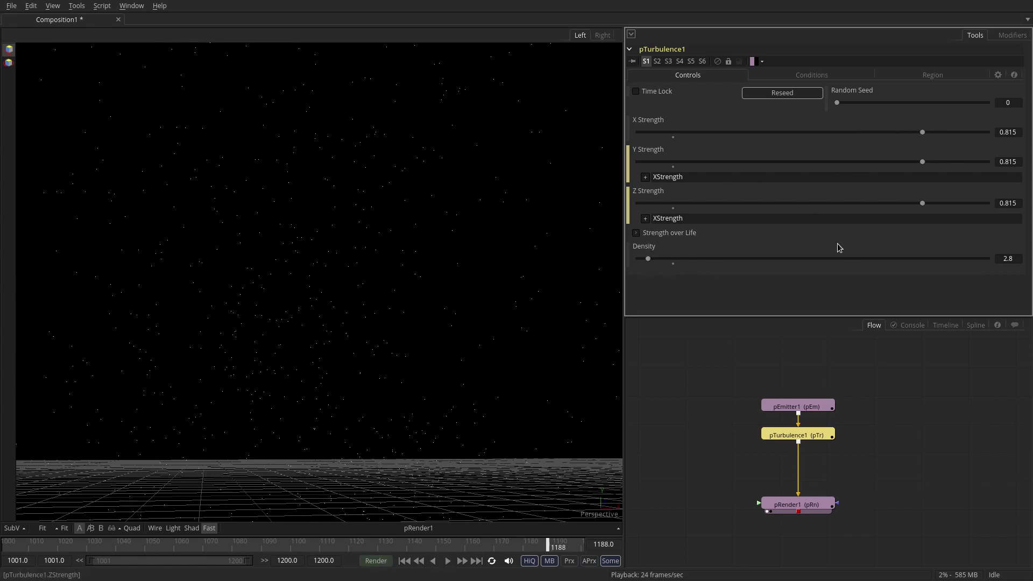
left_click(447, 563)
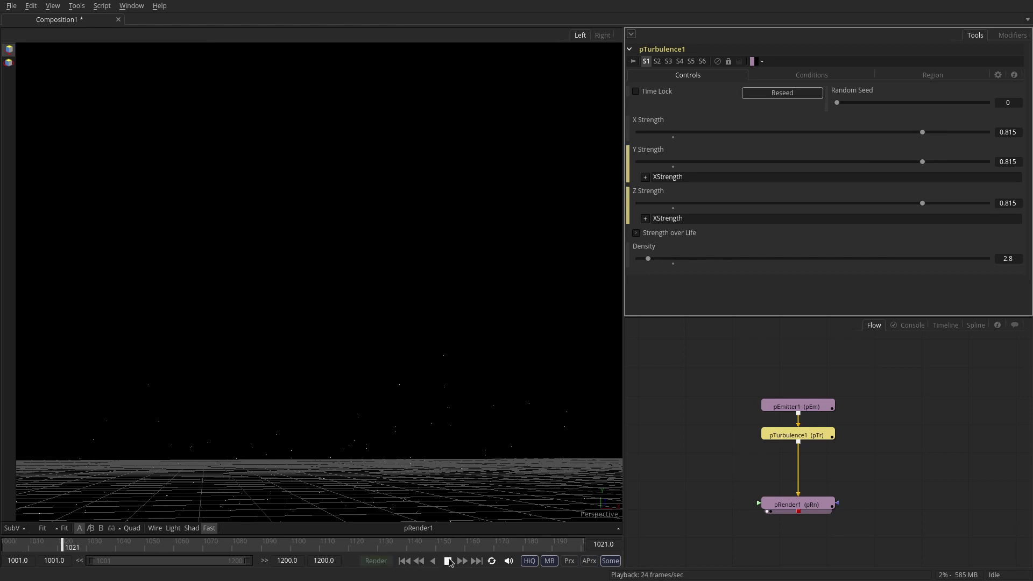
left_click(451, 562)
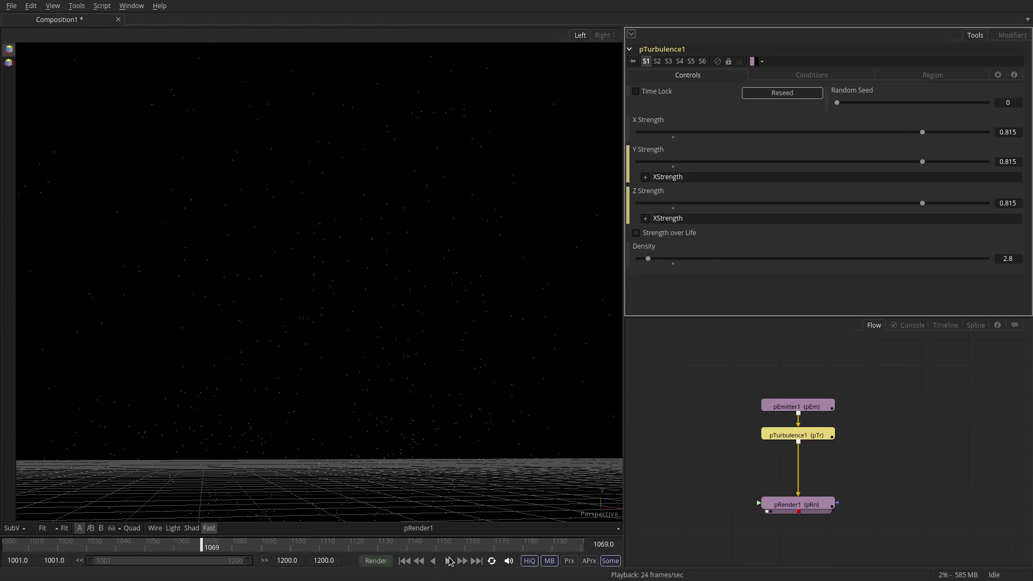
- Add a separate Background node above pEmitter1 in the flow and display it in the viewer
scroll(748, 425, "up", 3)
left_click(775, 386)
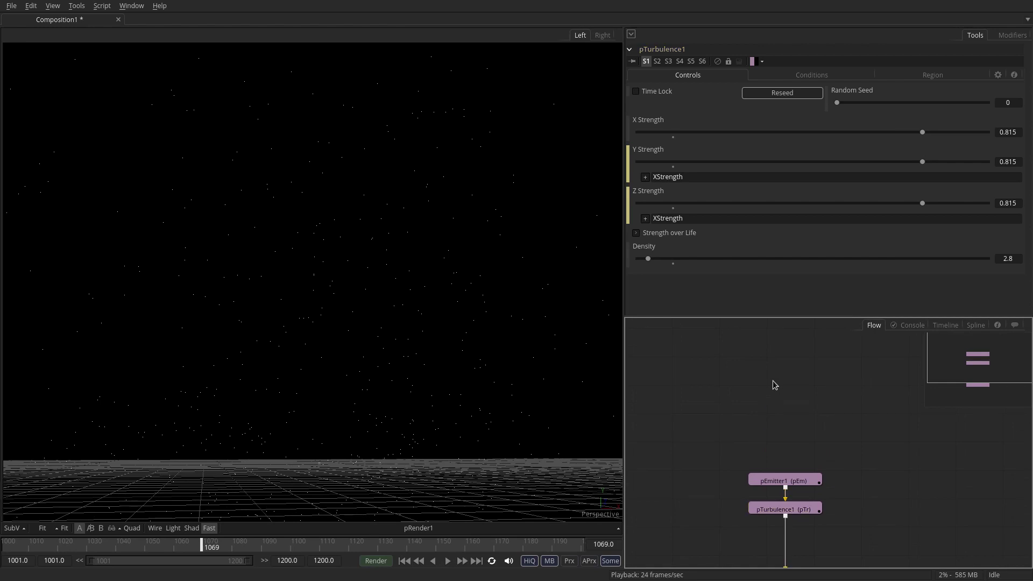
key("ctrl+space")
type("back")
key("Return")
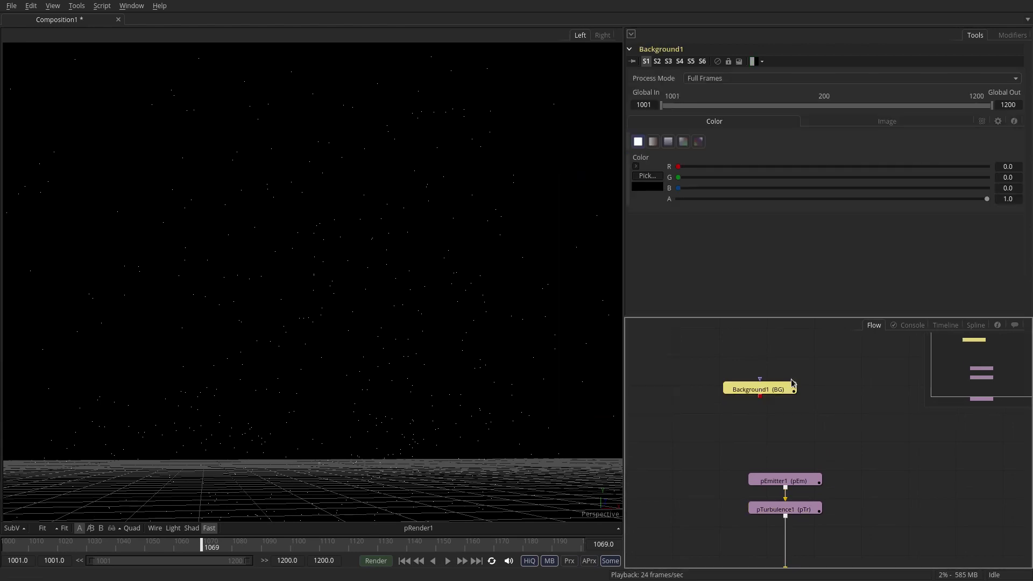
left_click_drag(762, 389, 784, 383)
key("1")
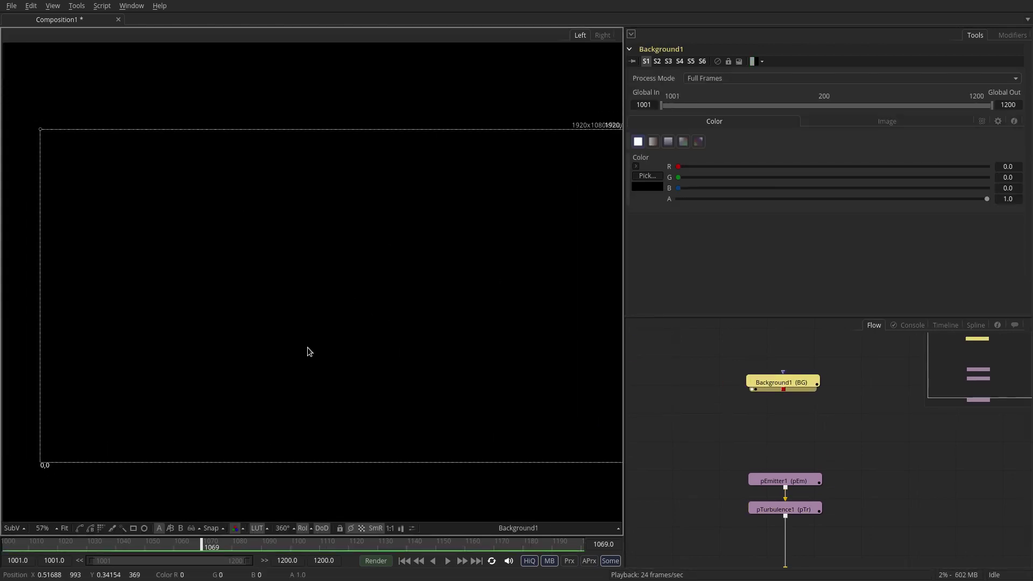
- Set the Background node's image size to 128 by 128 pixels
left_click(917, 123)
left_click(1008, 163)
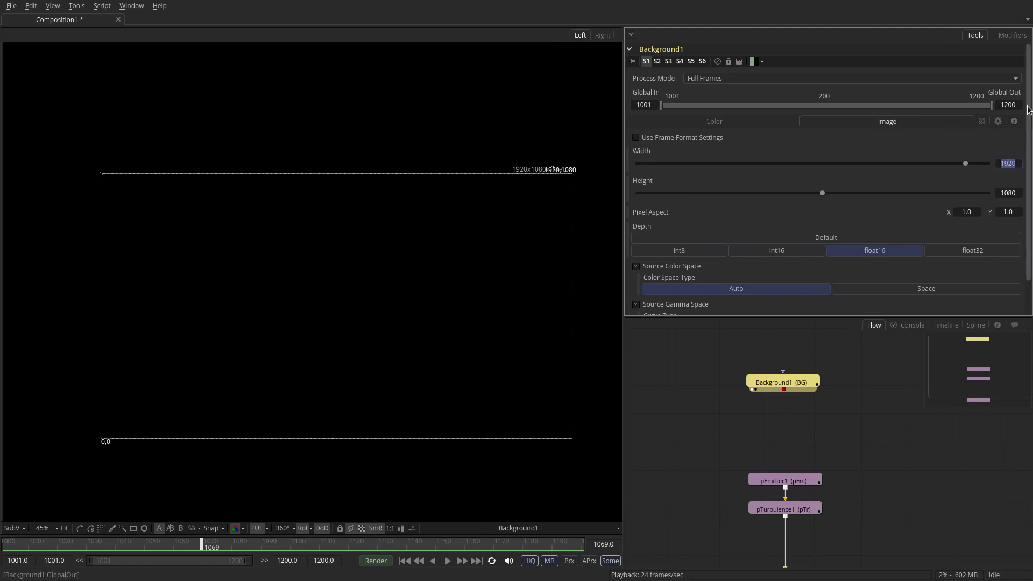
type("128")
key("Tab")
type("128")
key("Tab")
- Change the Background node's color to white with a value of 1.0
left_click(651, 121)
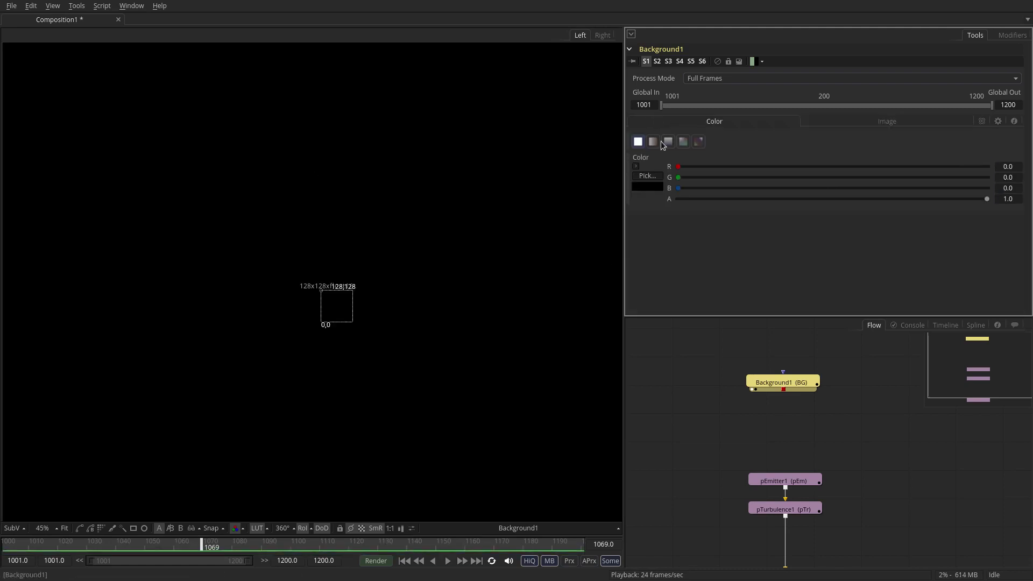
left_click(636, 166)
left_click_drag(733, 201, 732, 162)
scroll(320, 324, "up", 5)
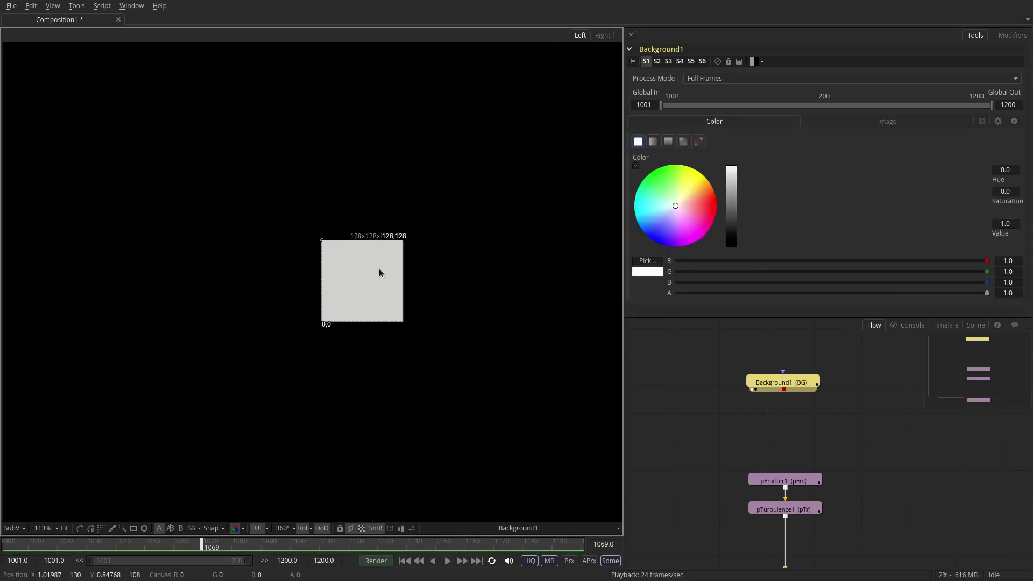
- Add a rectangle mask to the white Background node
scroll(379, 272, "up", 5)
left_click(134, 528)
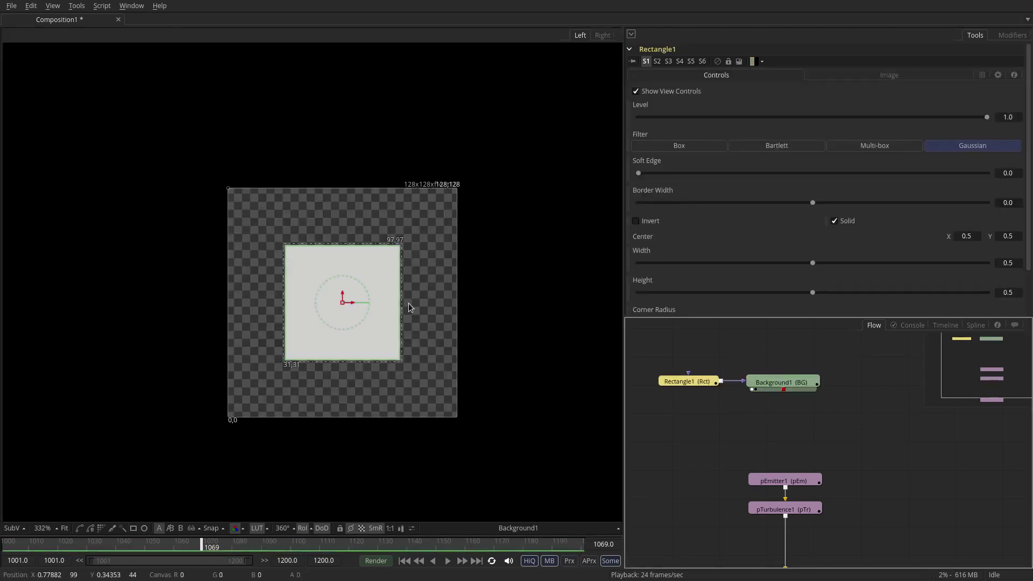
- Reshape the rectangle mask into a thin horizontal strip, width about 0.735 and height about 0.029, and place its node above Background1
left_click_drag(399, 250, 428, 302)
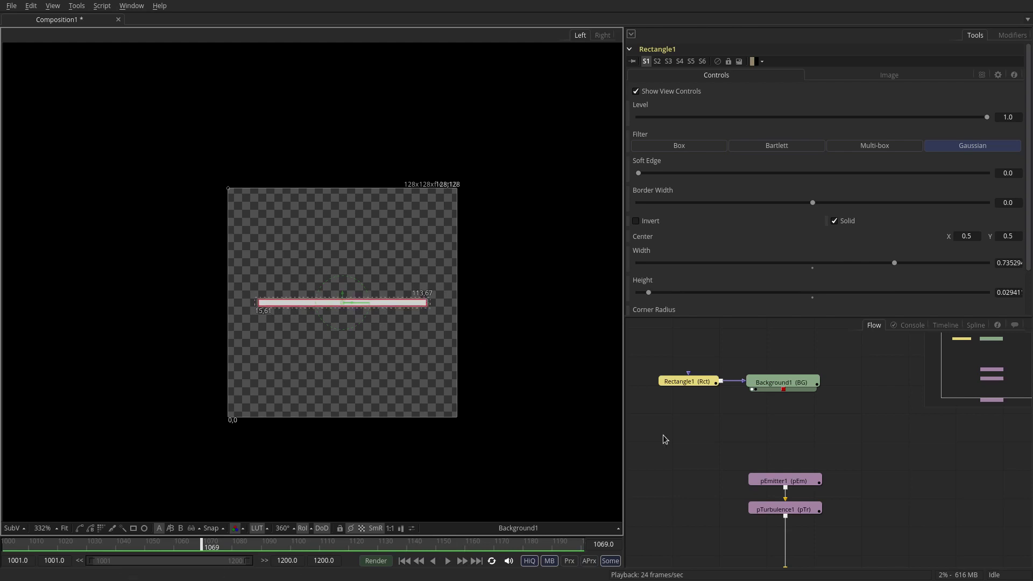
left_click_drag(687, 384, 780, 357)
- Set pEmitter1's particle style to Bitmap, connect Background1 as its Style Bitmap, and tidy the node layout
left_click(780, 482)
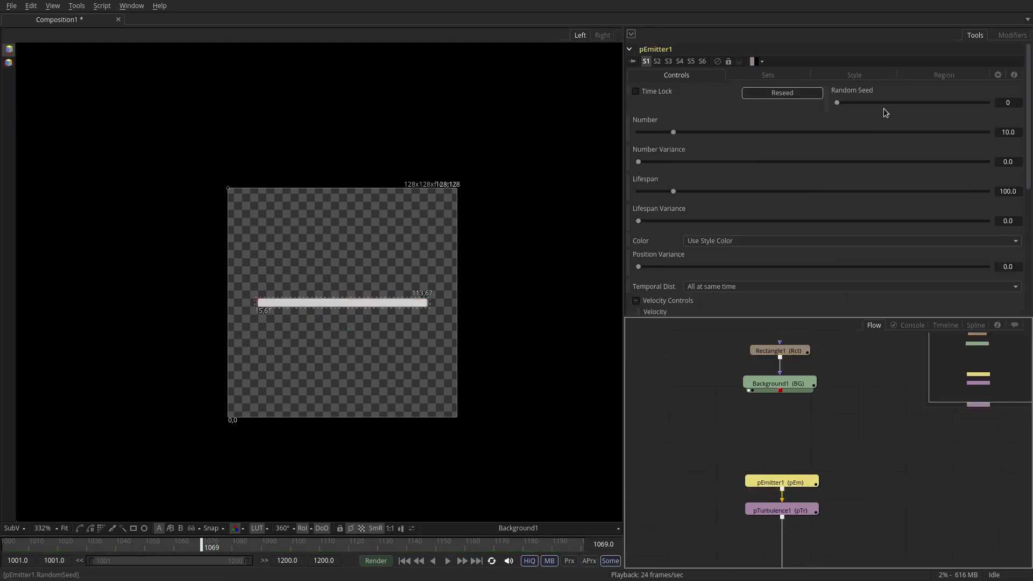
left_click(856, 75)
left_click(742, 94)
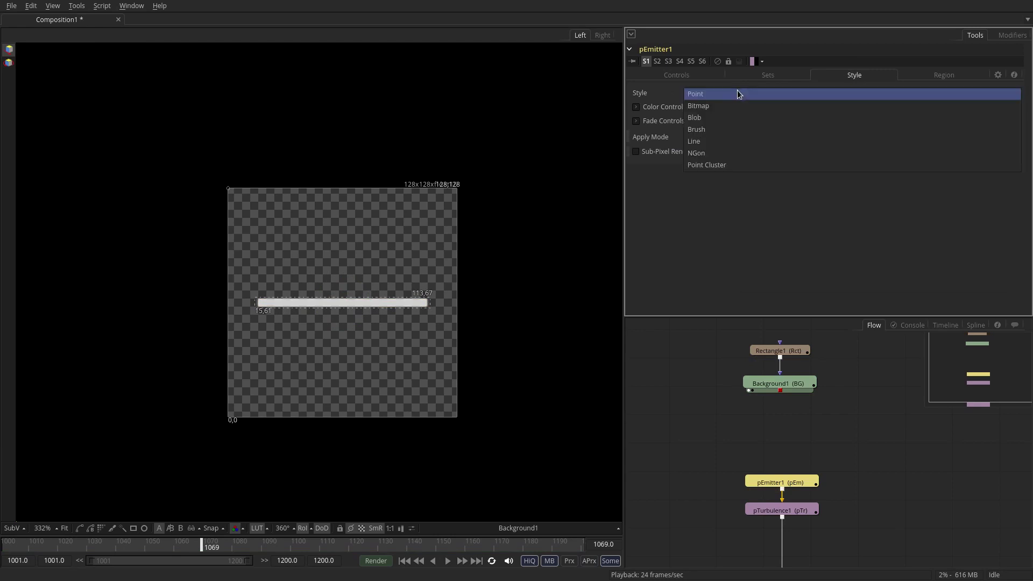
left_click(732, 107)
left_click_drag(784, 393, 783, 482)
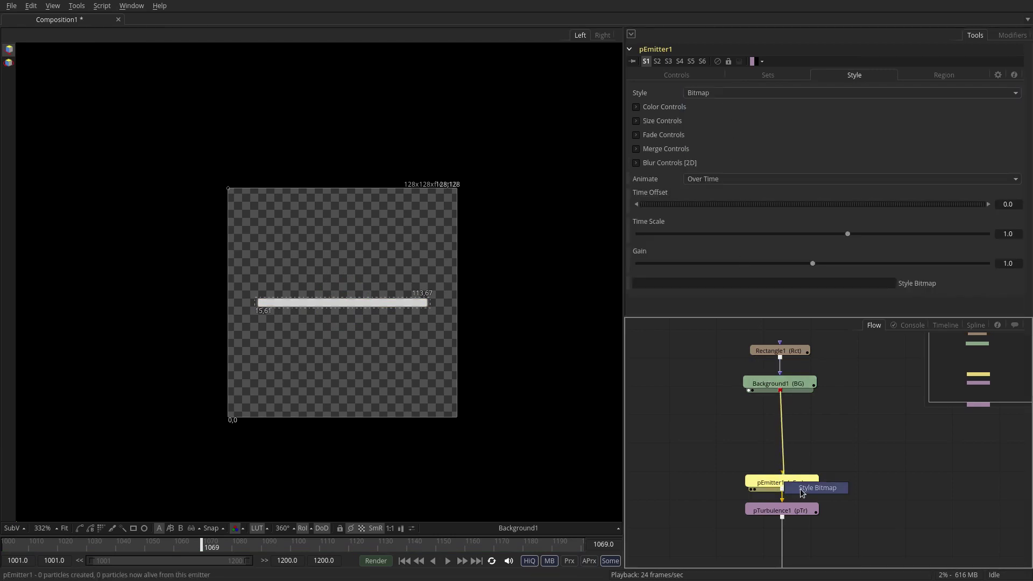
left_click(803, 489)
left_click_drag(736, 410, 811, 353)
left_click_drag(786, 387, 787, 399)
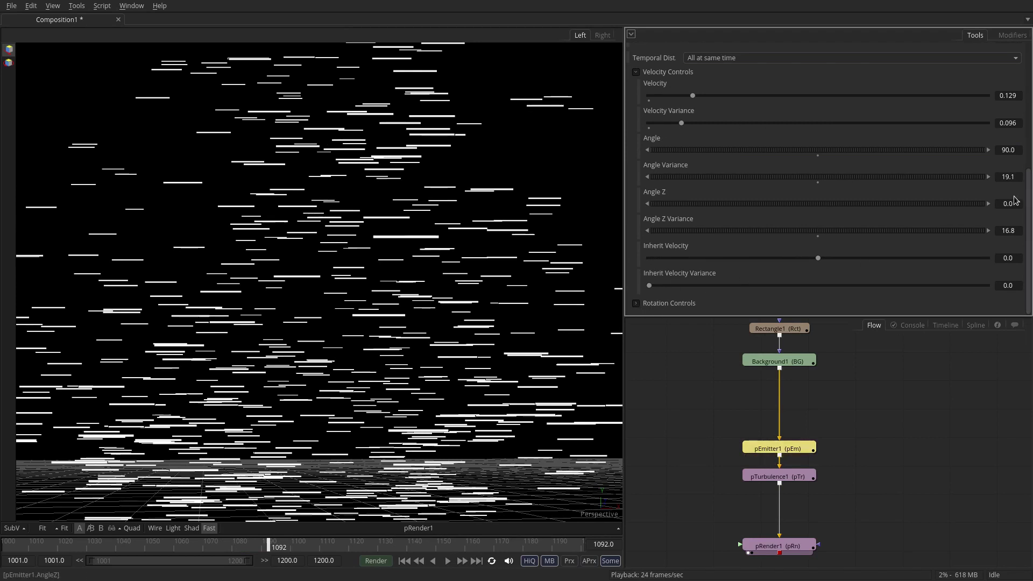
- Set pEmitter1's rotation mode to Rotation relative to motion and disable Always Face Camera
left_click(636, 303)
scroll(1017, 290, "down", 3)
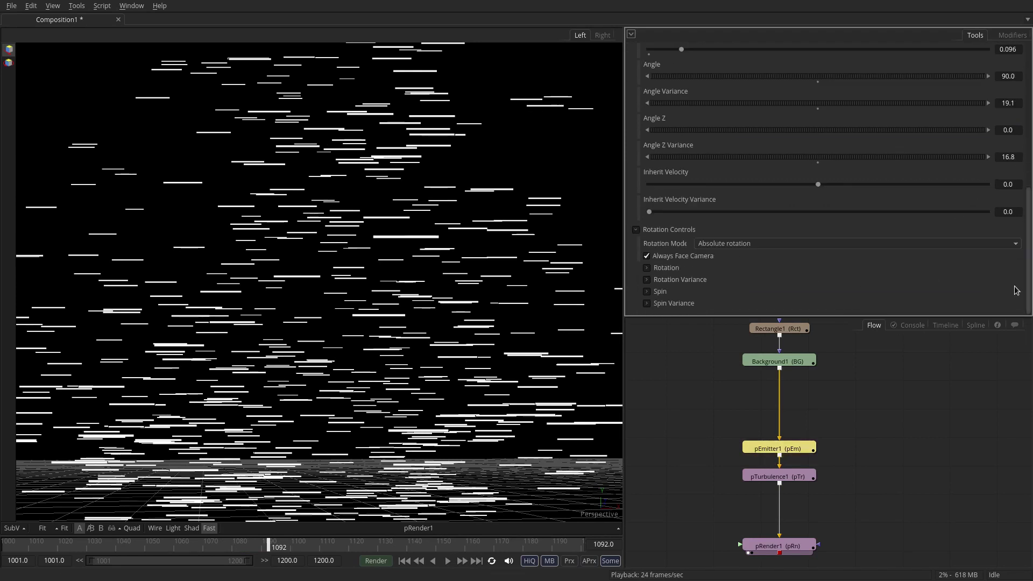
left_click(796, 247)
left_click(734, 258)
left_click(666, 258)
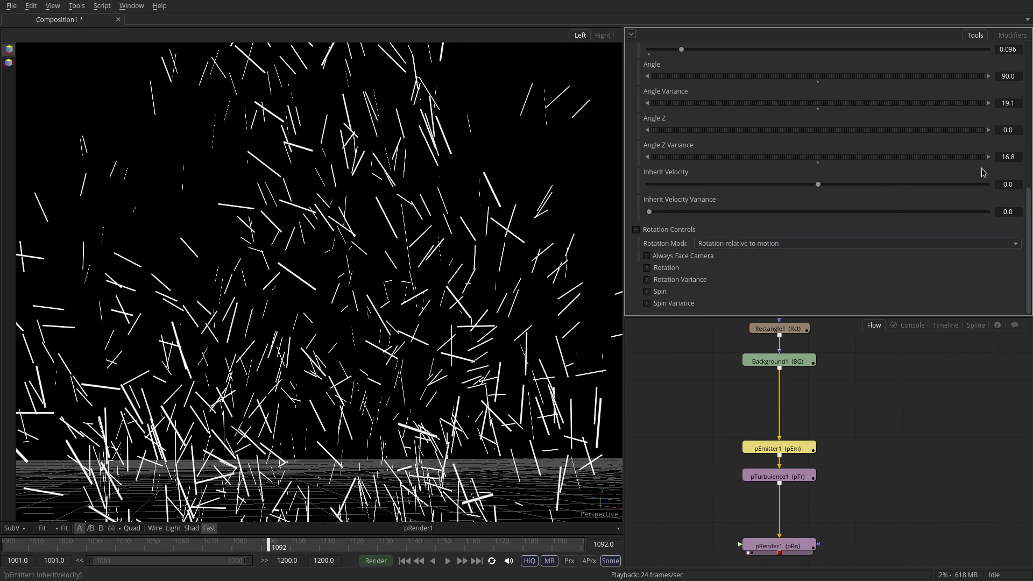
- During playback, reduce pEmitter1's particle size to about 0.0143 and set the size variance to about 0.0303
left_click_drag(1025, 222, 870, 67)
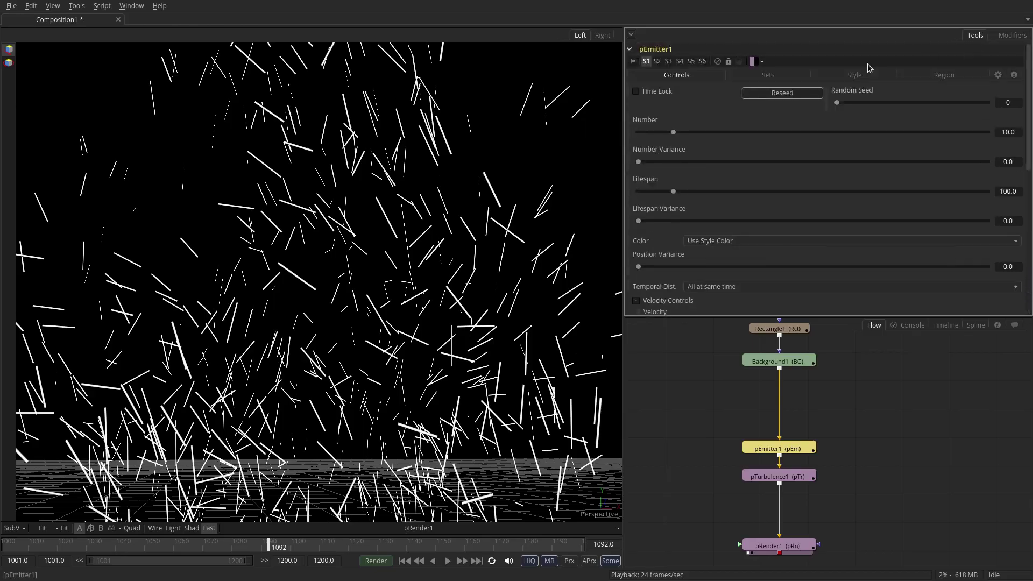
left_click(849, 76)
left_click(450, 562)
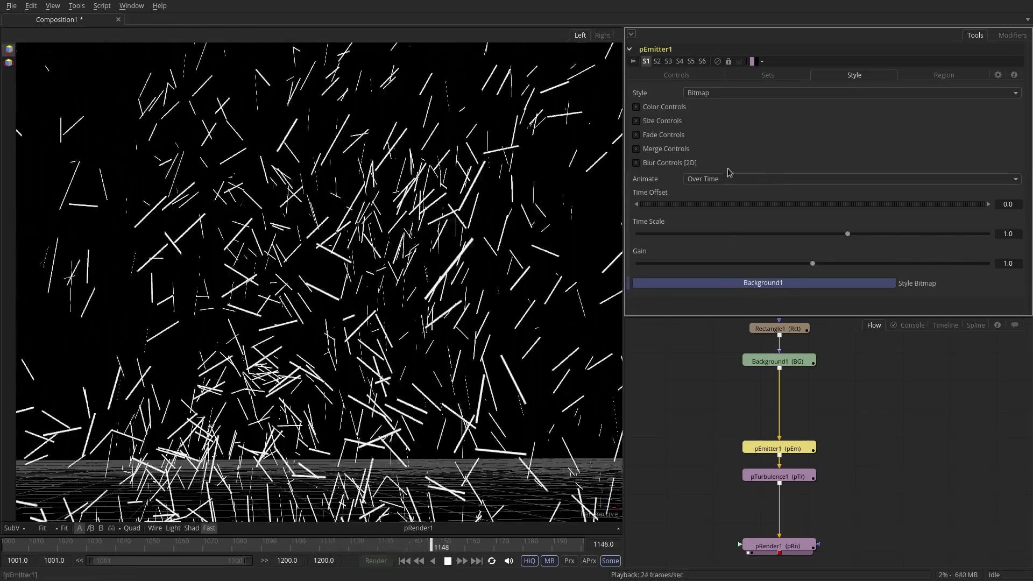
left_click(637, 121)
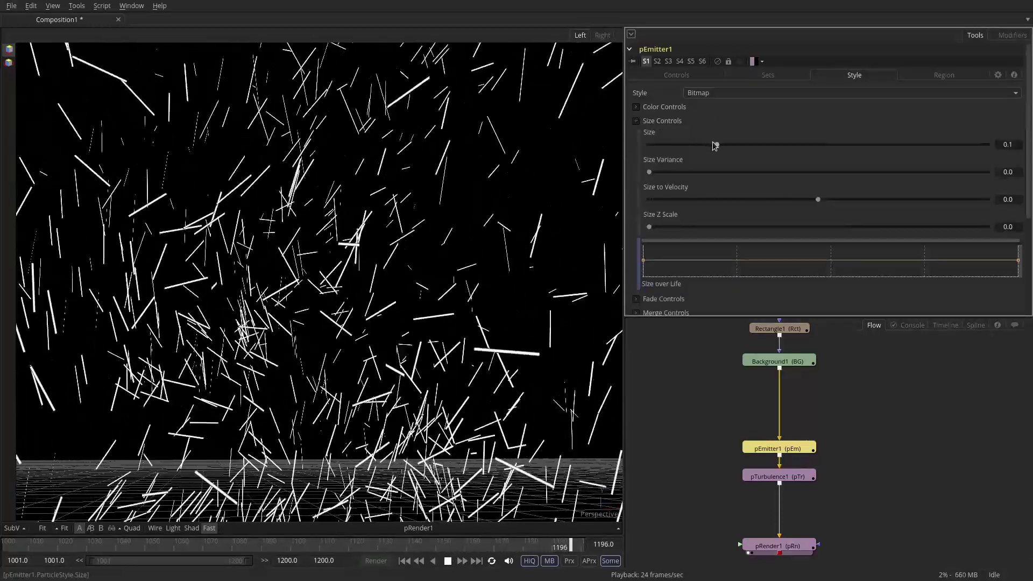
left_click_drag(717, 144, 668, 145)
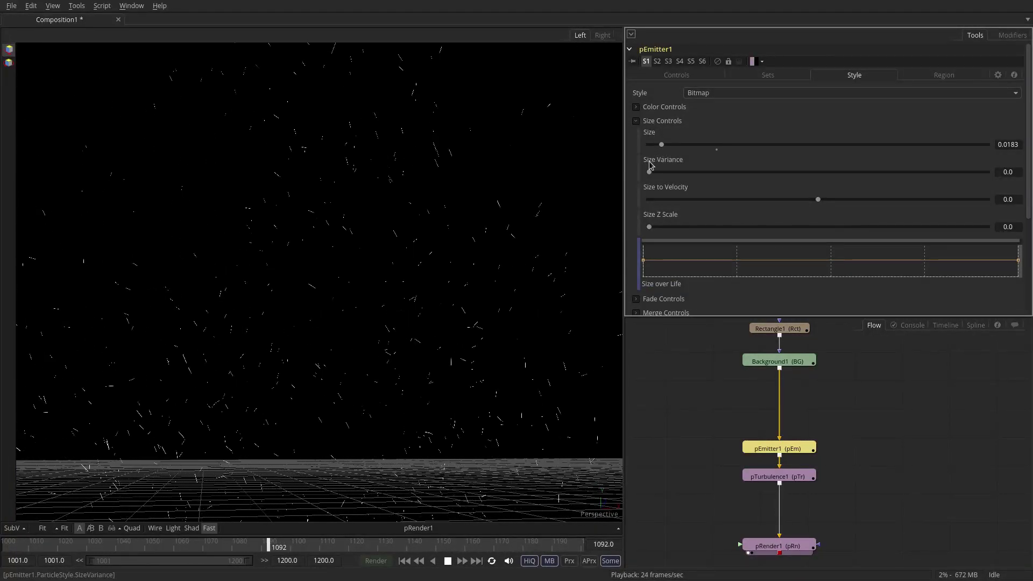
mouse_move(649, 172)
left_mouse_down()
mouse_move(654, 144)
mouse_move(668, 175)
left_mouse_up()
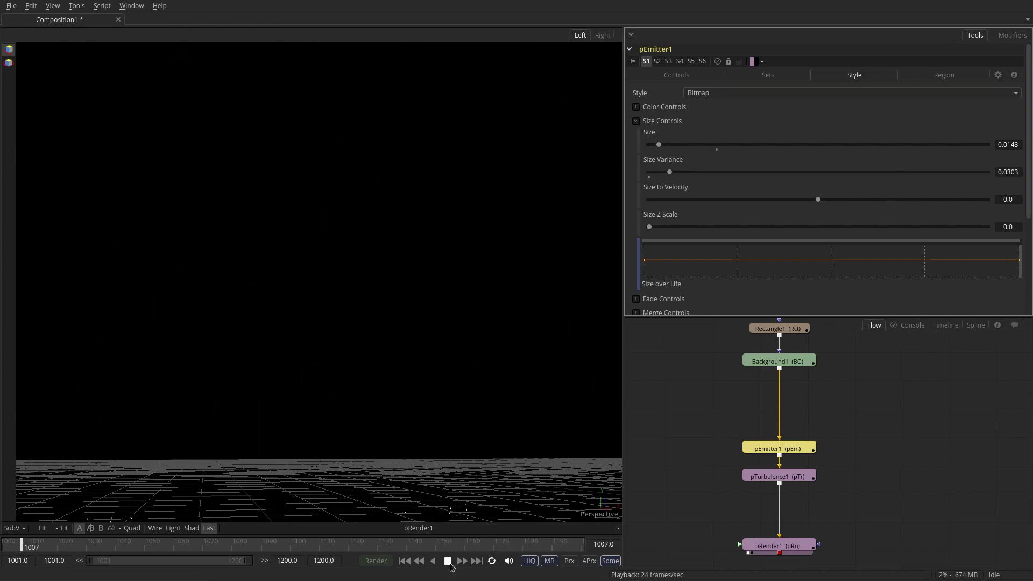
left_click(448, 563)
- Start pEmitter1's Color over Life gradient after white with yellow at about 0.11, then orange-red, then red at 0.375
left_click(636, 121)
left_click(636, 106)
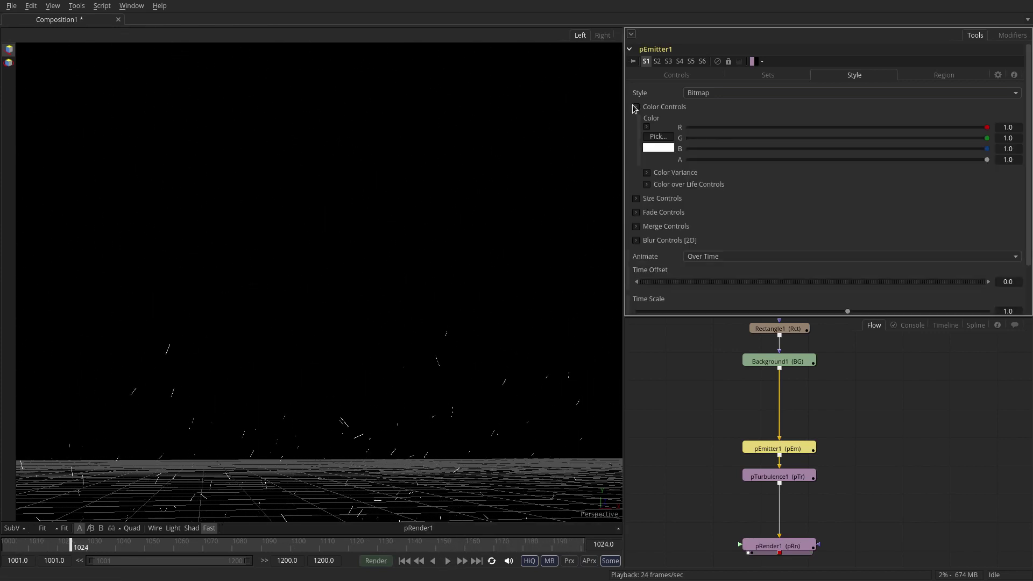
left_click(647, 184)
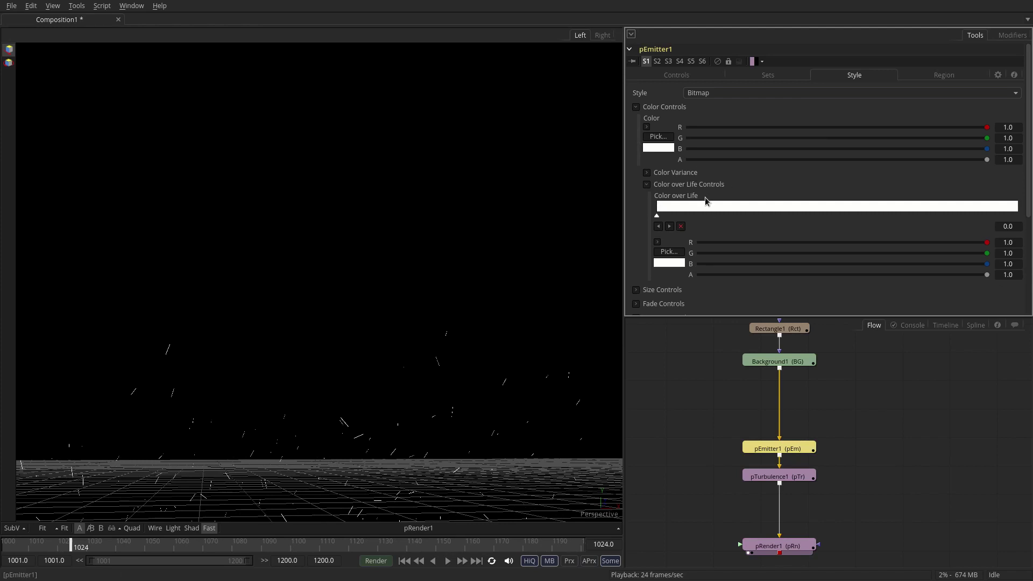
left_click(698, 214)
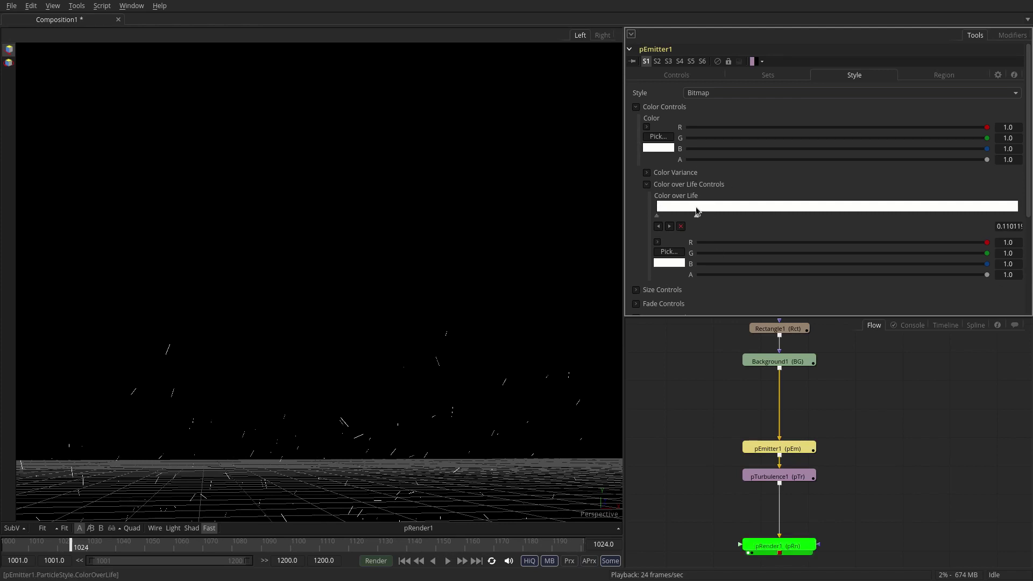
left_click(657, 241)
left_click(730, 258)
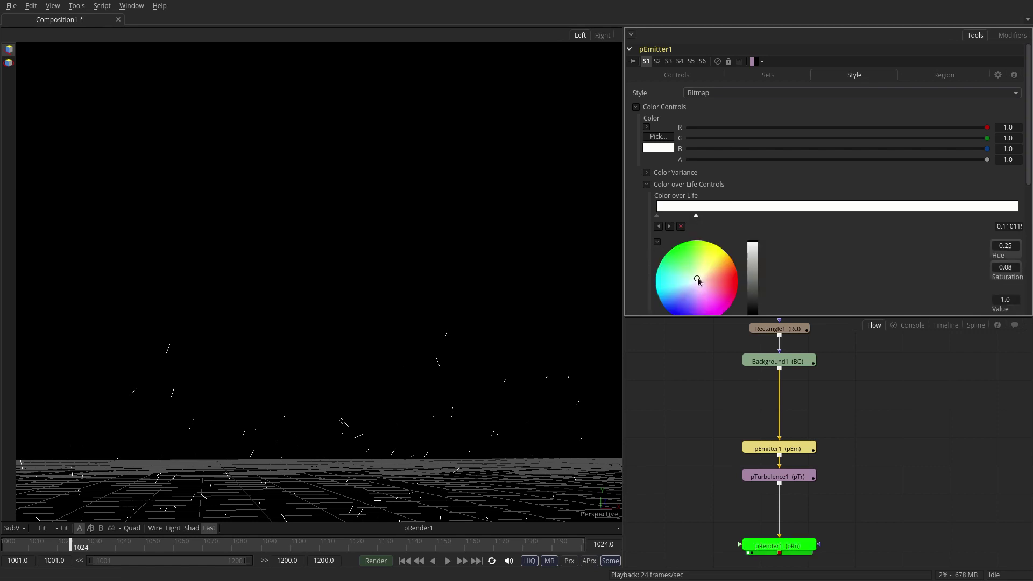
left_click(736, 214)
left_click_drag(731, 304, 737, 278)
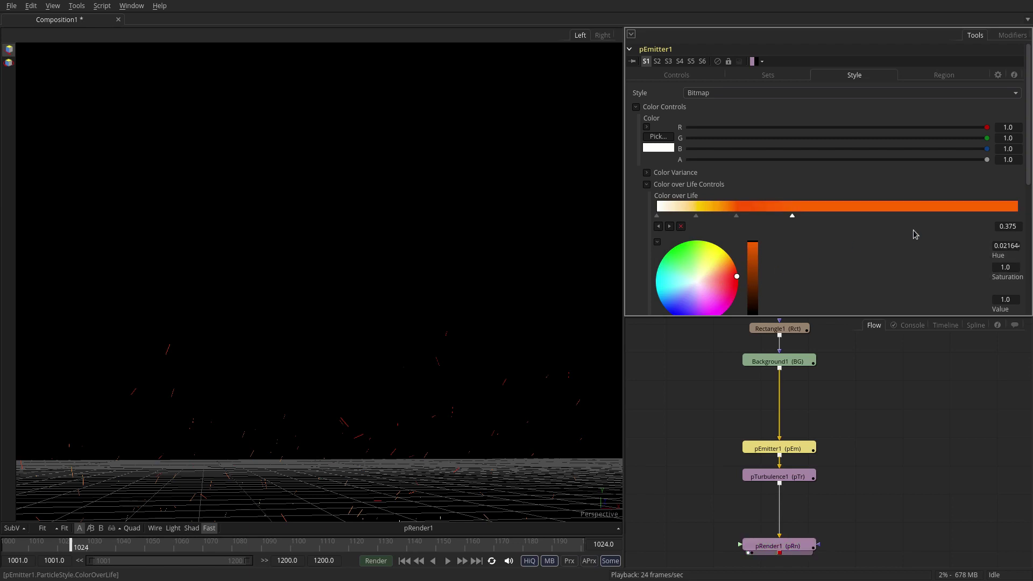
scroll(987, 221, "down", 3)
left_click_drag(813, 275, 698, 275)
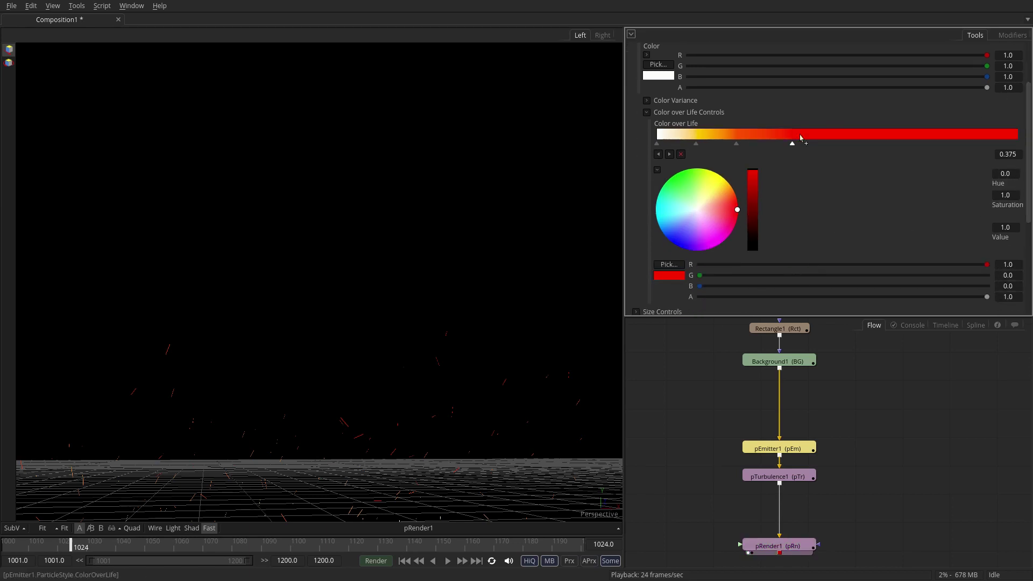
- Extend the Color over Life gradient with yellow at about 0.49, then white, then orange at about 0.62
left_click(722, 172)
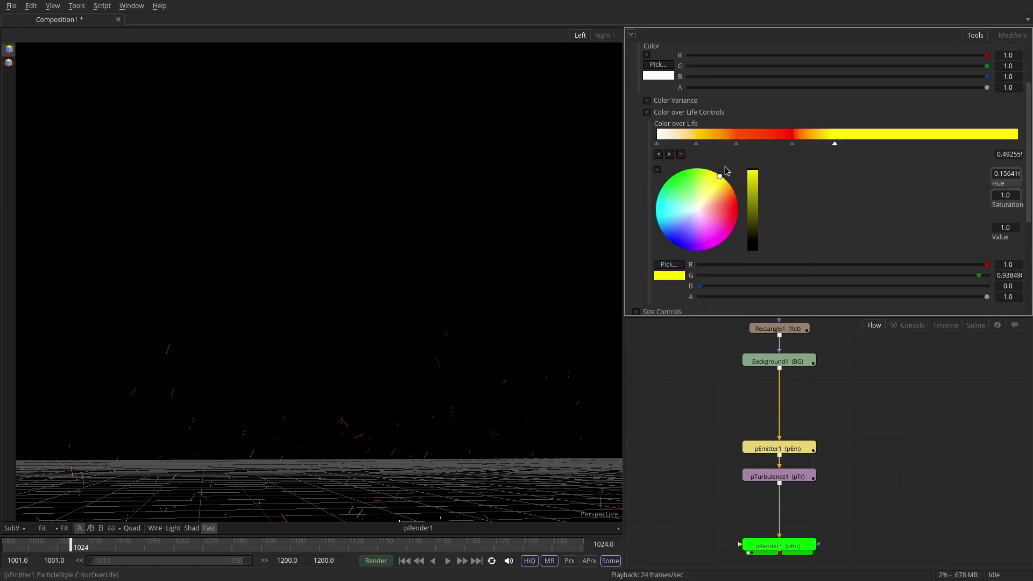
left_click(859, 134)
left_click(696, 209)
left_click(881, 135)
left_click(736, 201)
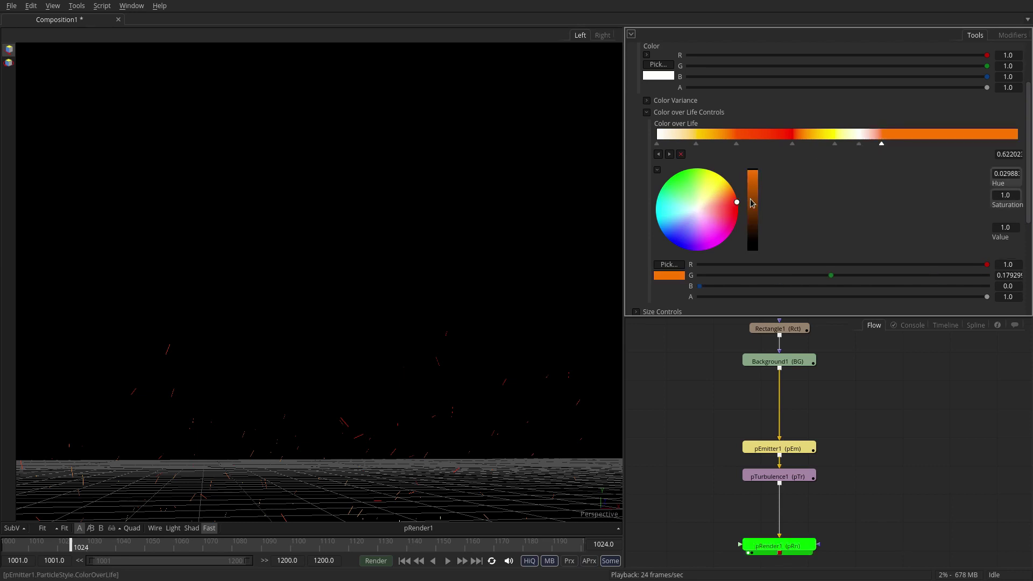
- Finish the Color over Life gradient with orange-red at about 0.81 and yellow at 1.0, and preview the animation
left_click(951, 134)
left_click_drag(736, 202, 752, 208)
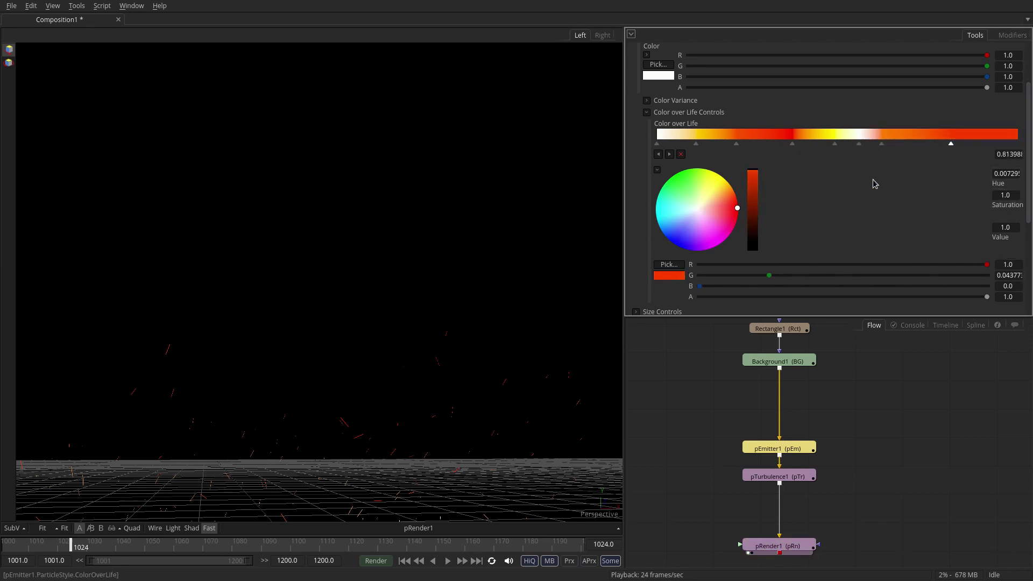
left_click(988, 135)
left_click(721, 188)
left_click(721, 177)
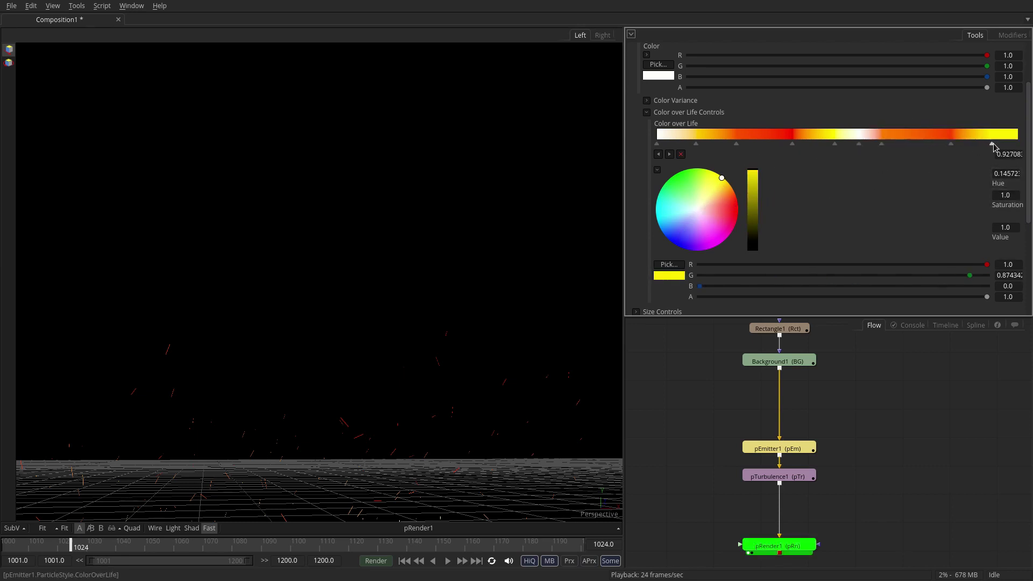
left_click_drag(988, 144, 1018, 144)
left_click(448, 562)
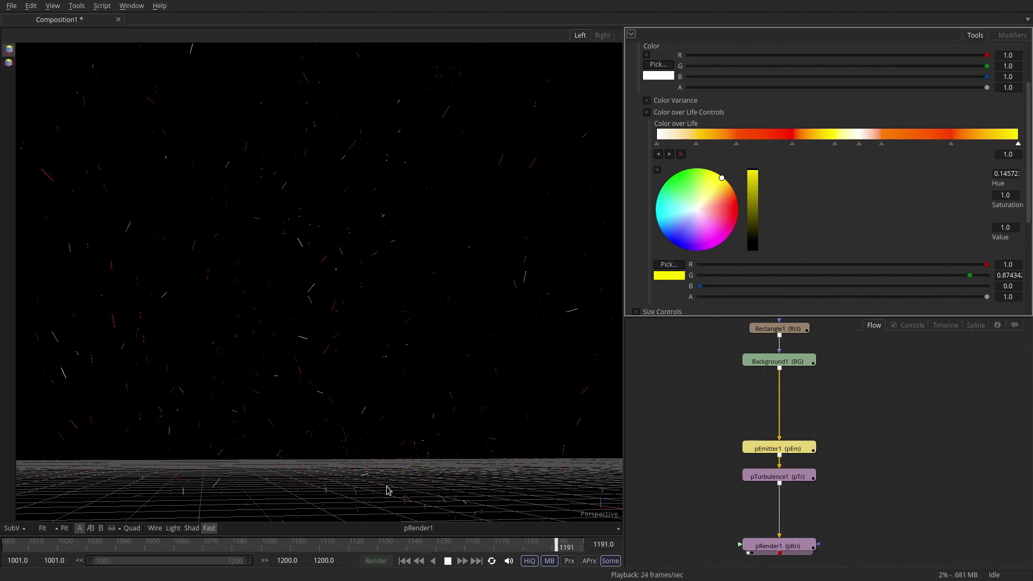
left_click(448, 561)
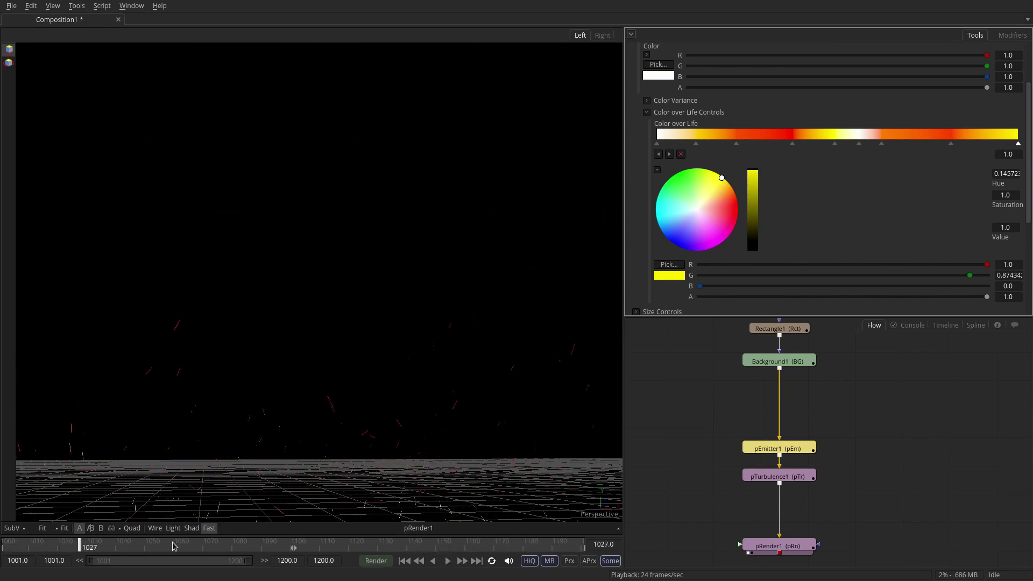
- Set pRender1's Pre-Generate Frames to 24 and preview the particles from frame 1001
left_click(5, 545)
left_click(765, 546)
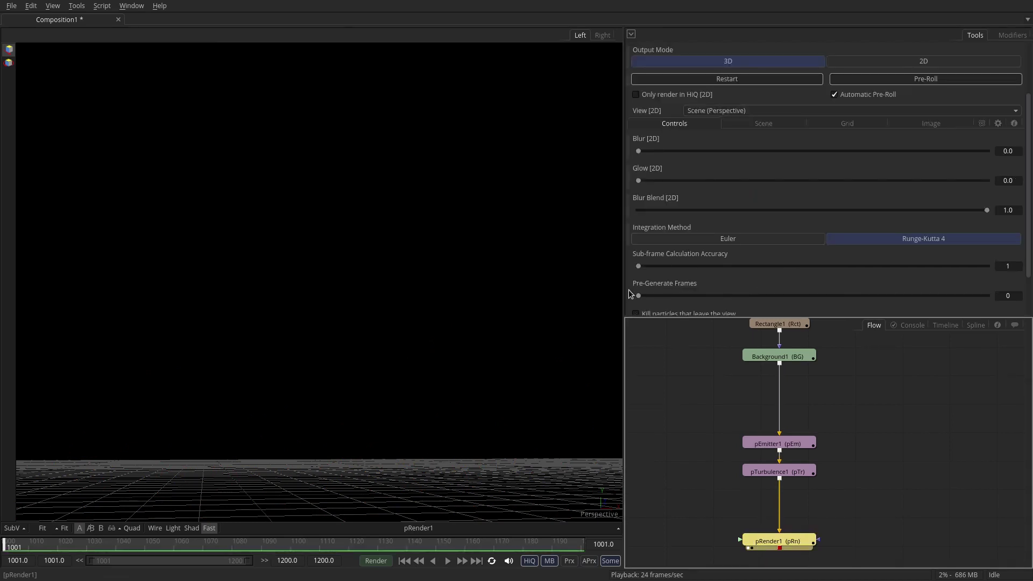
left_click(1006, 295)
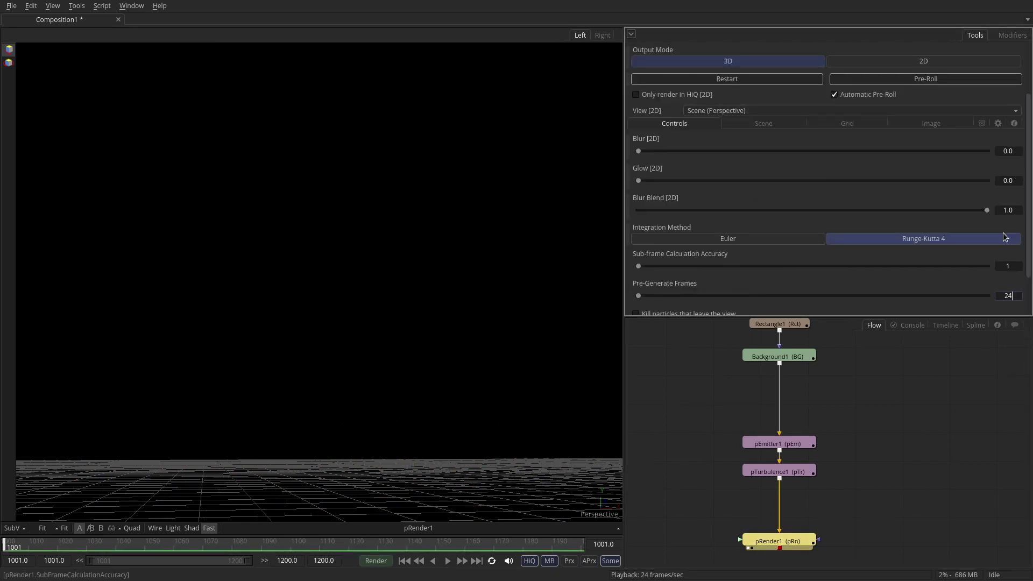
type("24")
key("Return")
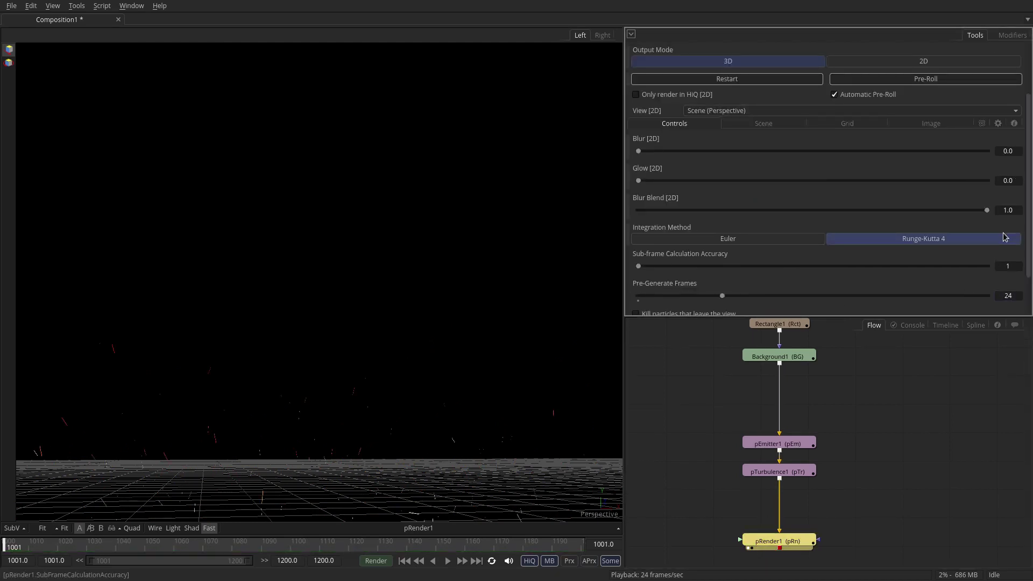
left_click(447, 561)
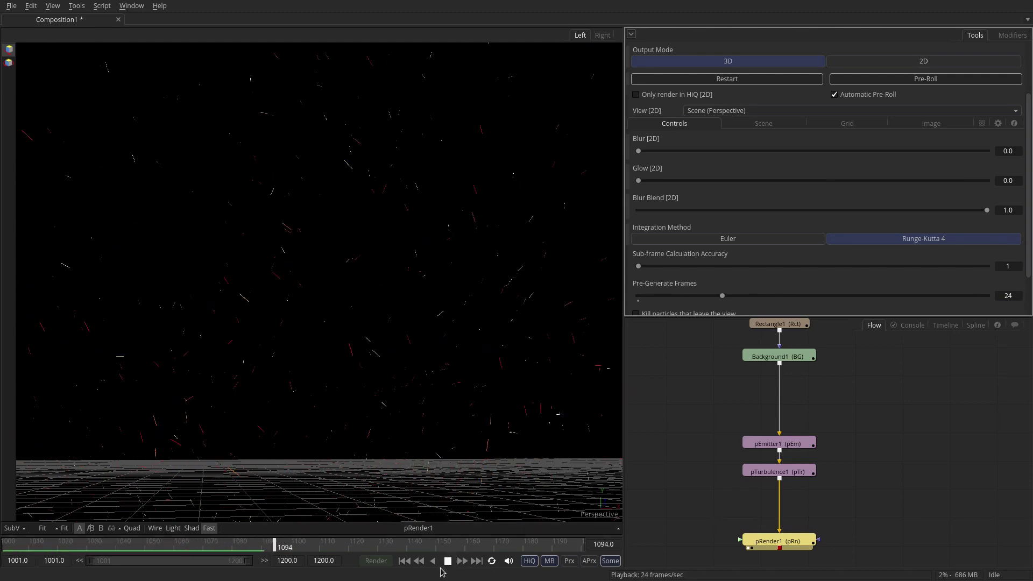
left_click(446, 563)
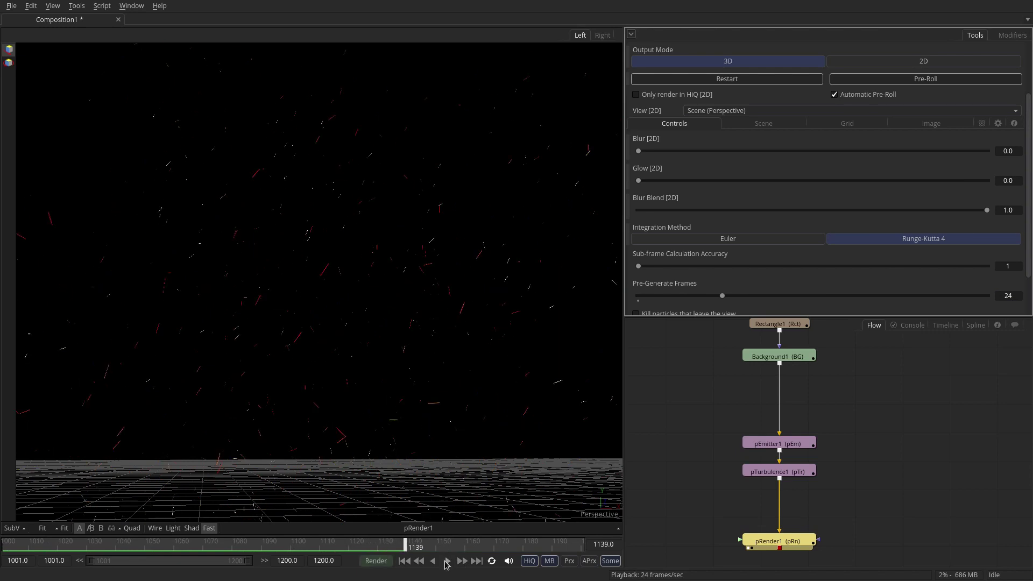
- Add a Merge3D node below pRender1, connect a Camera3D to it, and display the merge in the viewer
left_click_drag(707, 513, 739, 462)
left_click_drag(749, 513, 803, 506)
left_click(797, 525)
key("shift+m")
left_click(694, 466)
key("shift+c")
- Copy the perspective point of view to Camera3D1 and look through that camera in the viewer
right_click(587, 520)
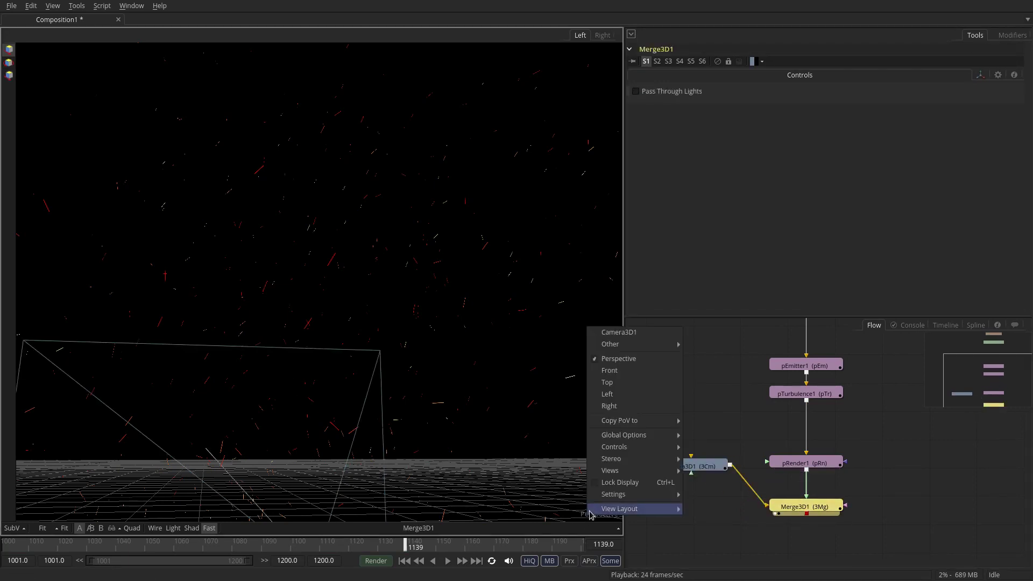
mouse_move(646, 421)
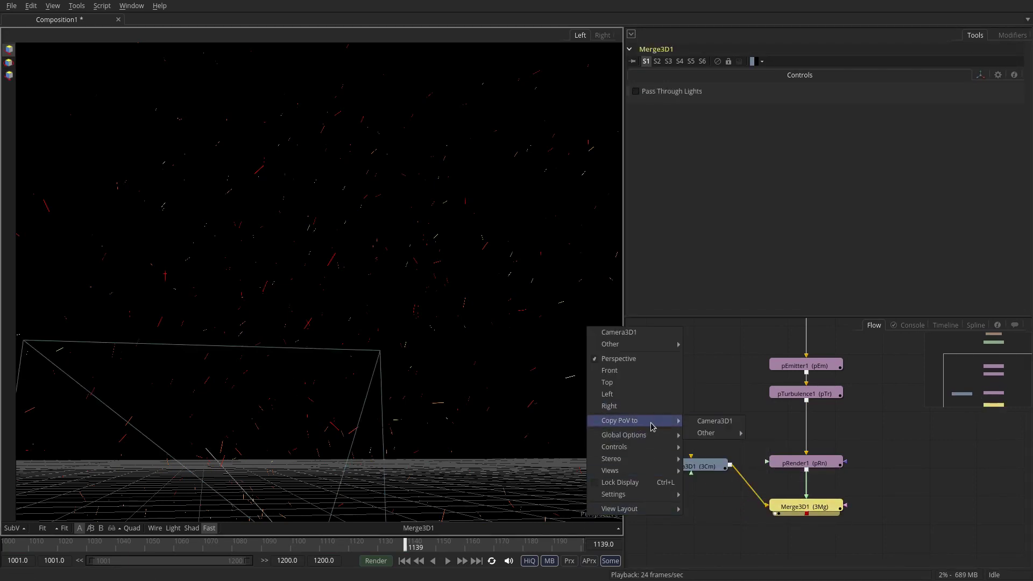
left_click(714, 422)
right_click(595, 521)
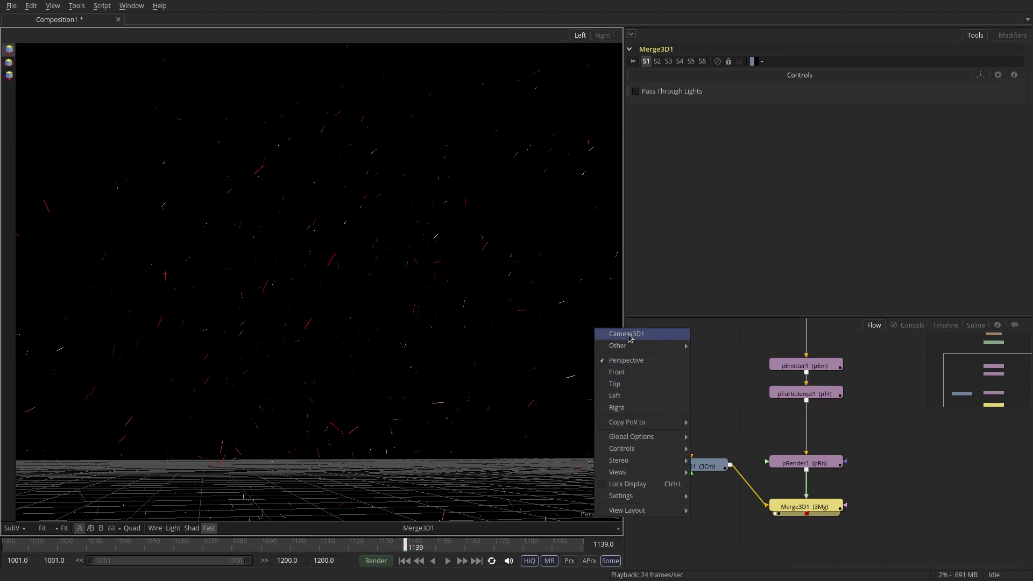
left_click(652, 334)
- Add a Renderer3D after Merge3D1, display its output in the viewer, and turn off the checker underlay
left_click(793, 510)
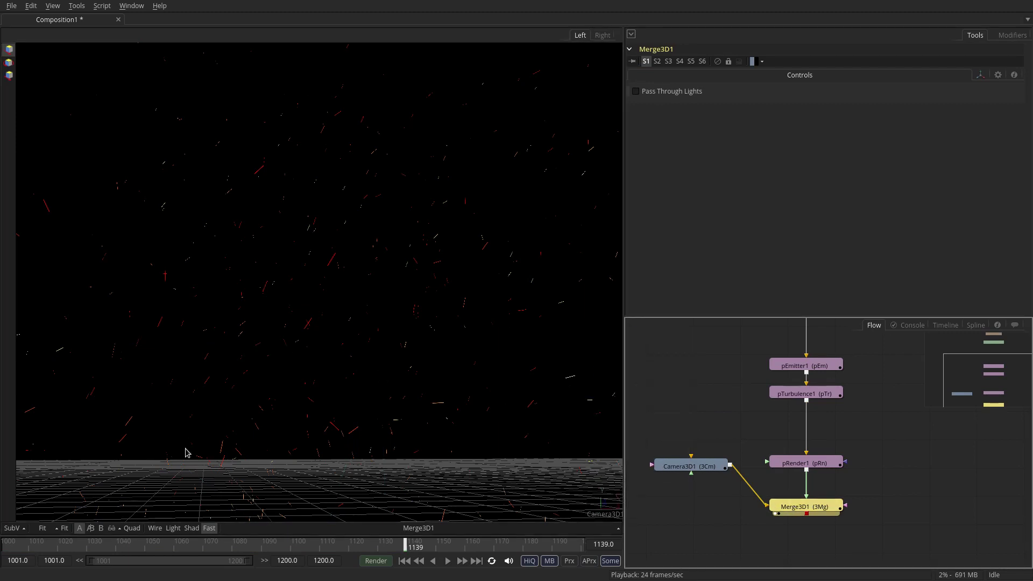
left_click(799, 509)
key("r")
left_click_drag(806, 532, 353, 328)
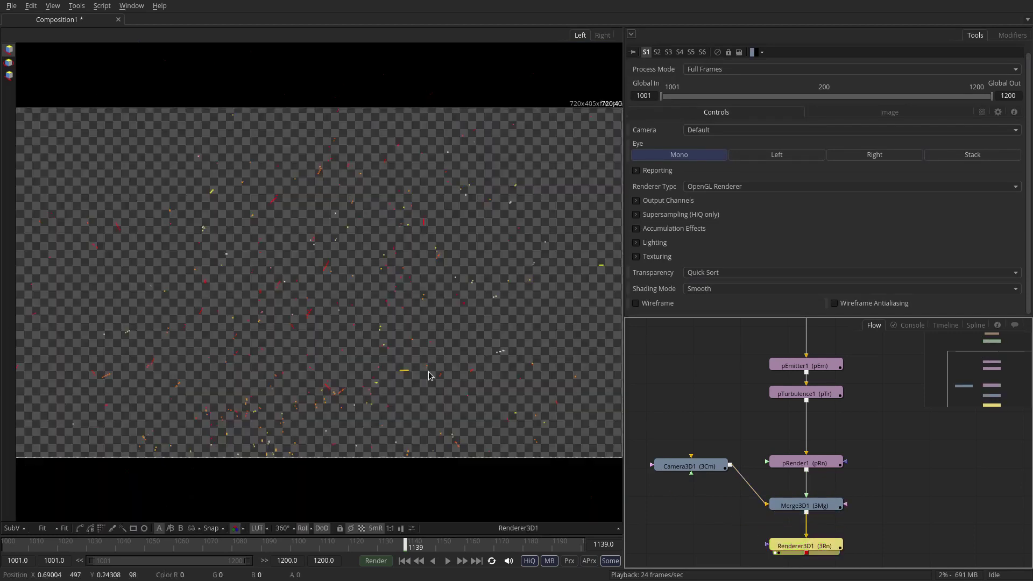
left_click(360, 530)
scroll(422, 316, "down", 2)
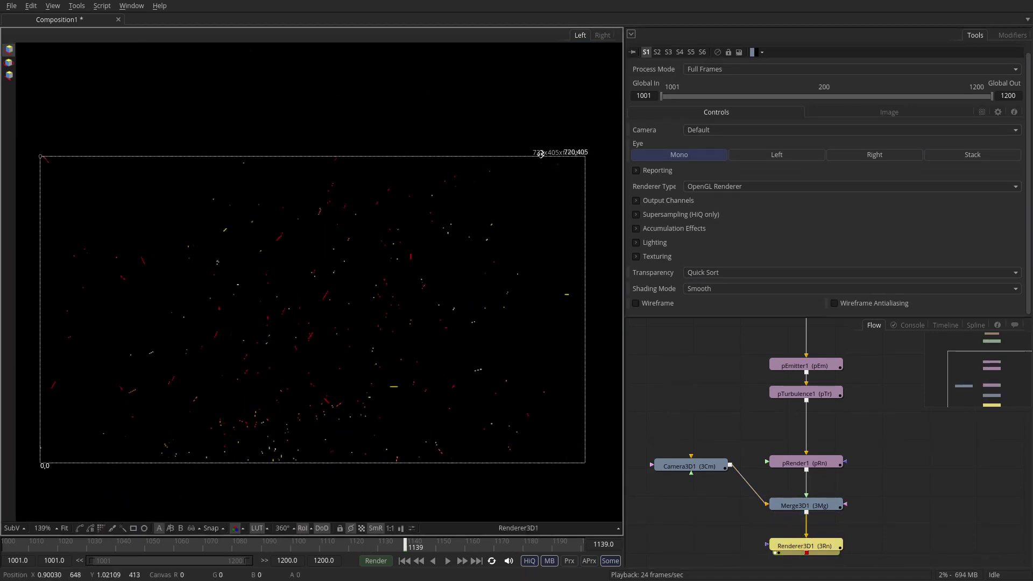
- Set Renderer3D1's image size to 1280 by 720 and fit the render in the viewer
left_click(871, 113)
left_click(1008, 155)
type("1280")
key("Tab")
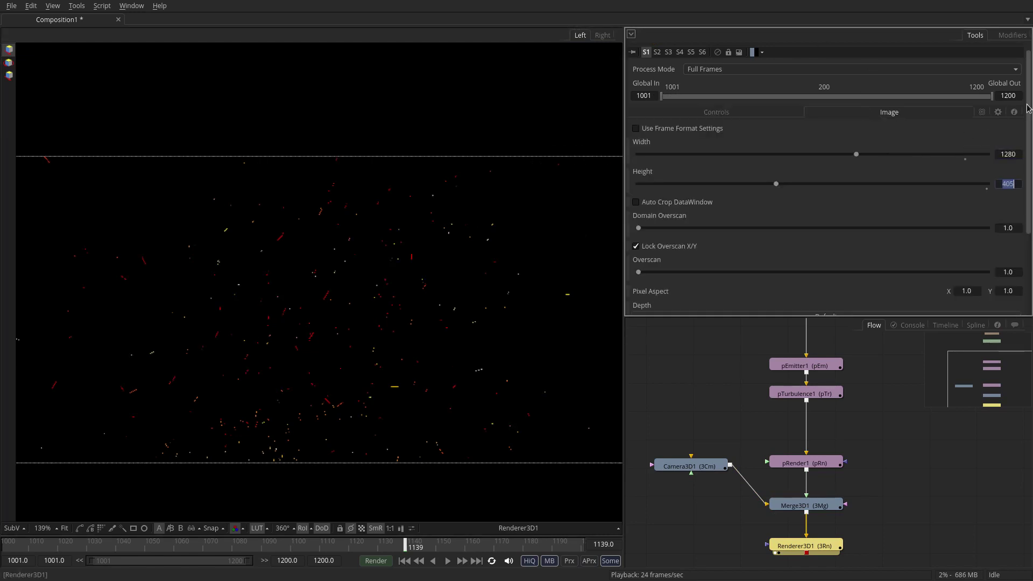
type("720")
key("Return")
left_click(64, 528)
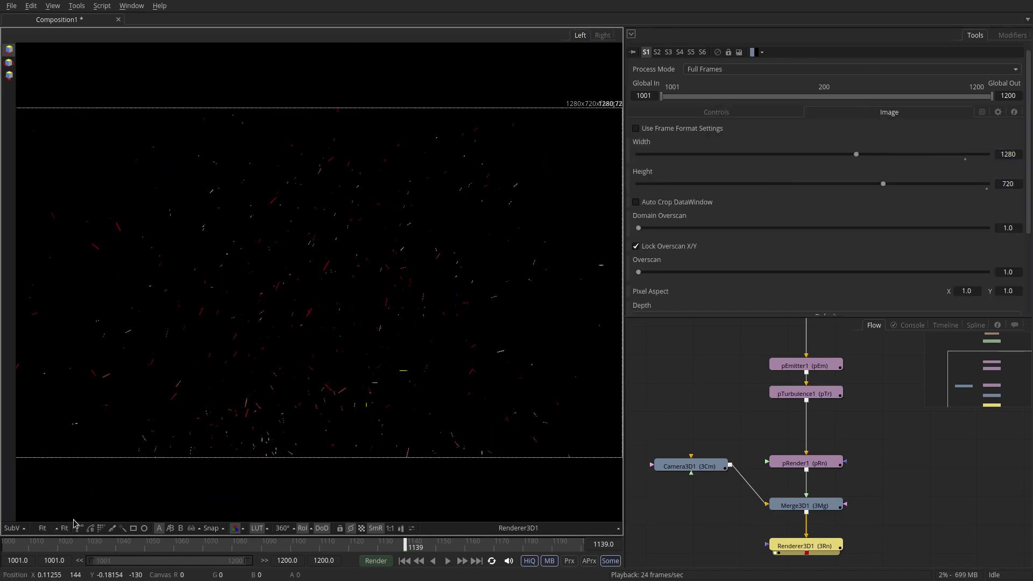
- Try the Software Renderer as Renderer3D1's renderer type, compare the particle streaks, and switch back to OpenGL Renderer
left_click(696, 116)
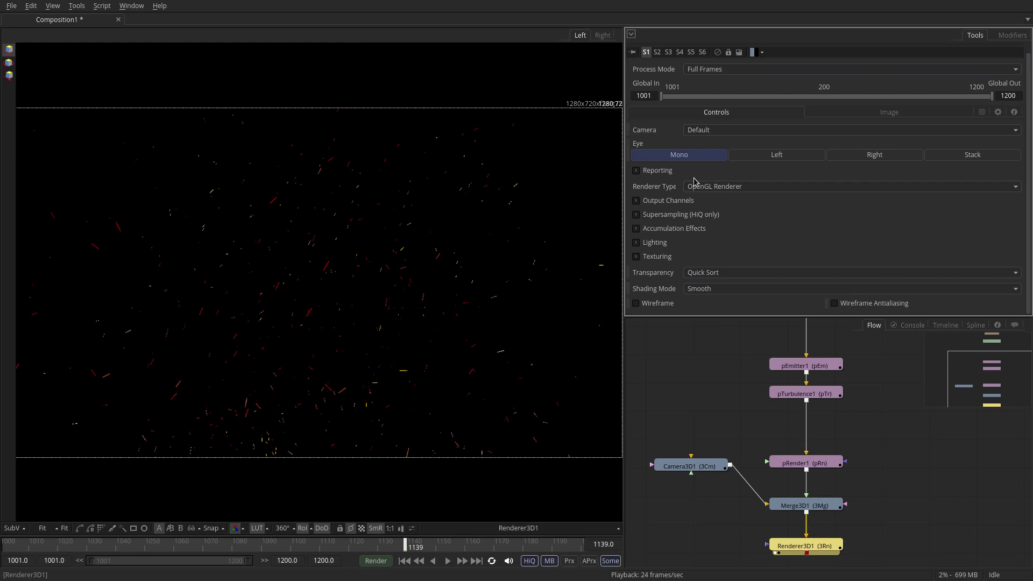
scroll(420, 337, "up", 5)
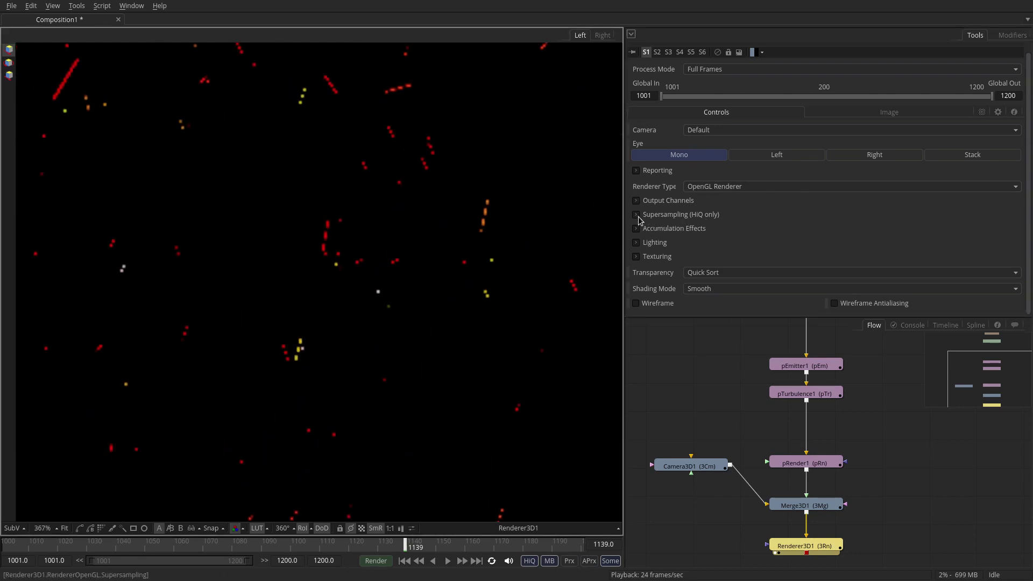
left_click(714, 186)
left_click(714, 188)
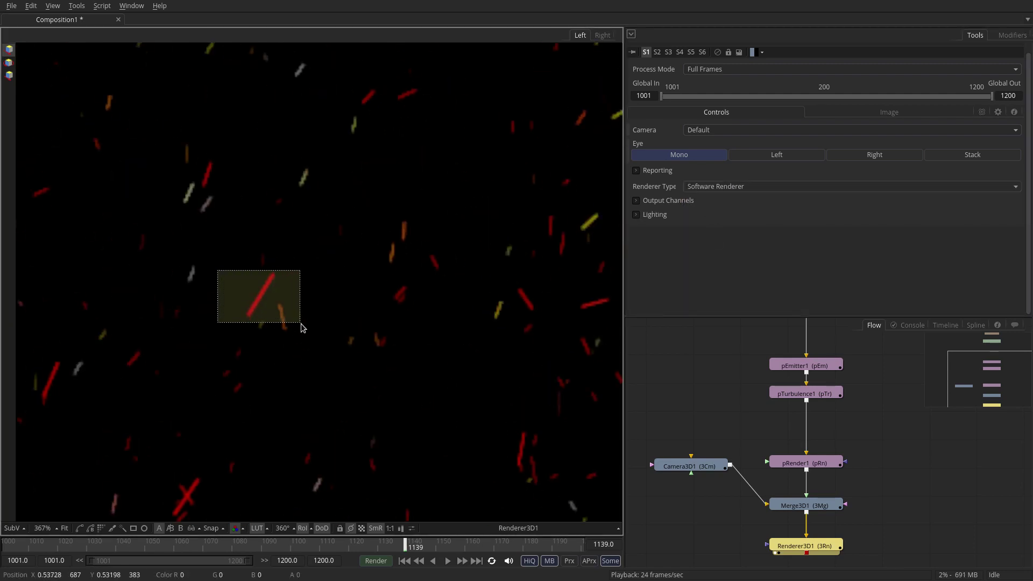
left_click(696, 187)
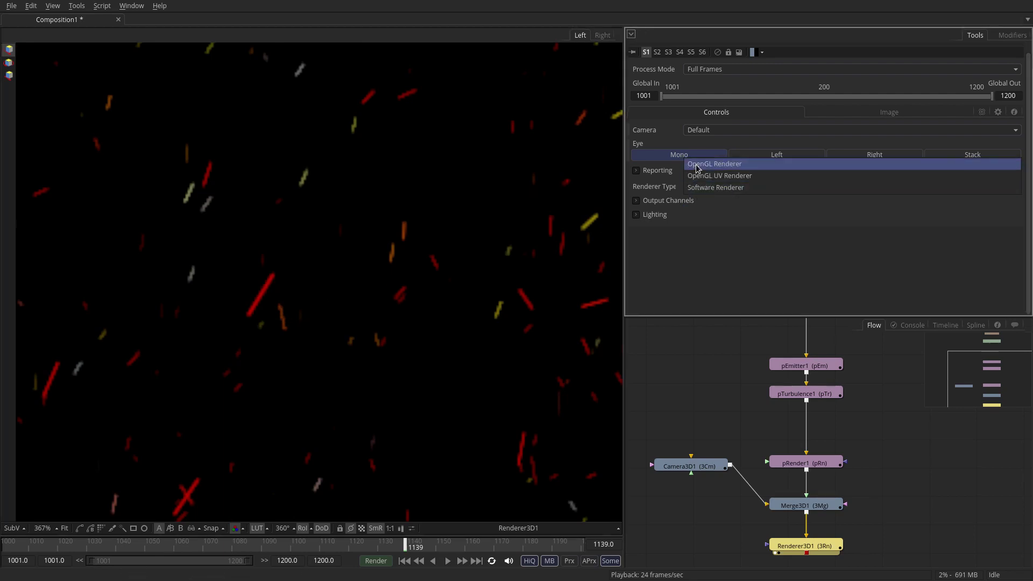
left_click(699, 165)
- Review Renderer3D1's output channels, set its transparency sorting to Z Buffer (fast), and fit the render in the viewer
left_click(637, 201)
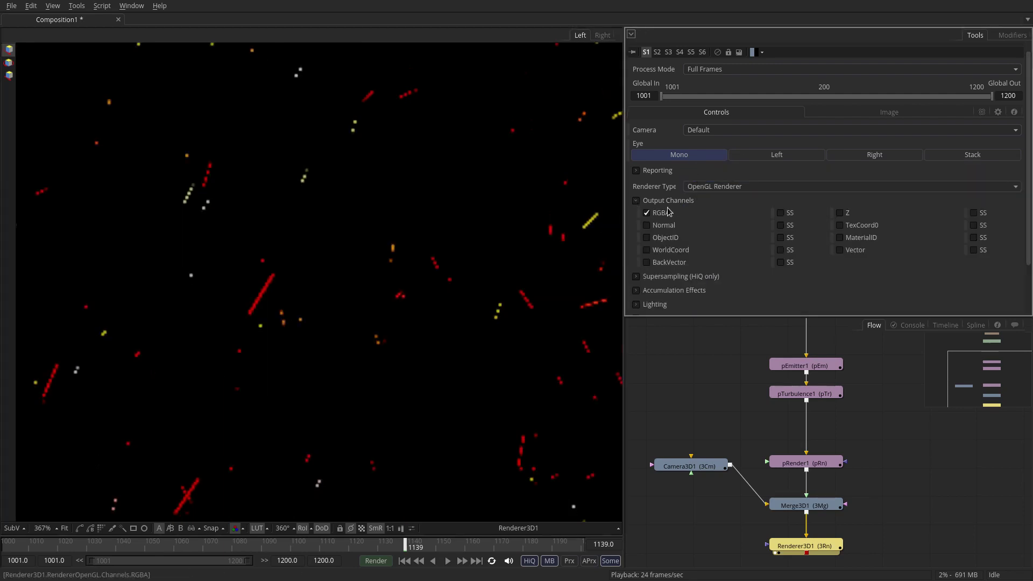
left_click(781, 213)
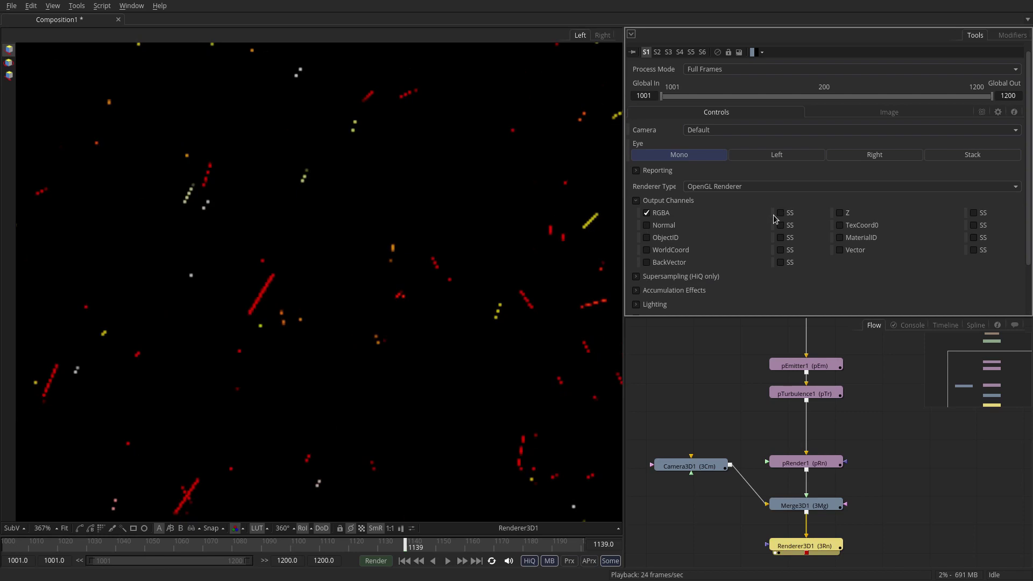
left_click(637, 201)
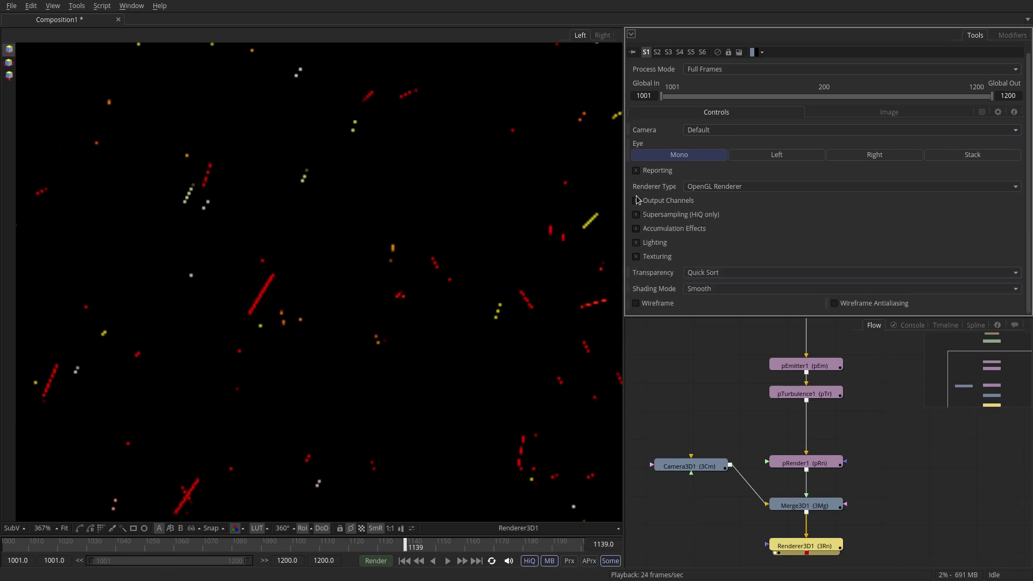
left_click(724, 273)
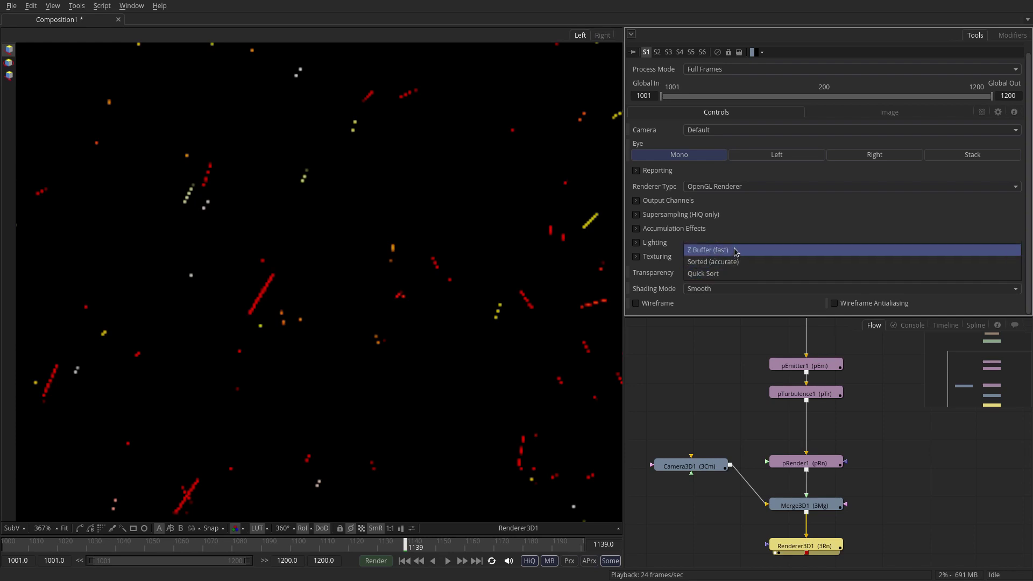
left_click(705, 250)
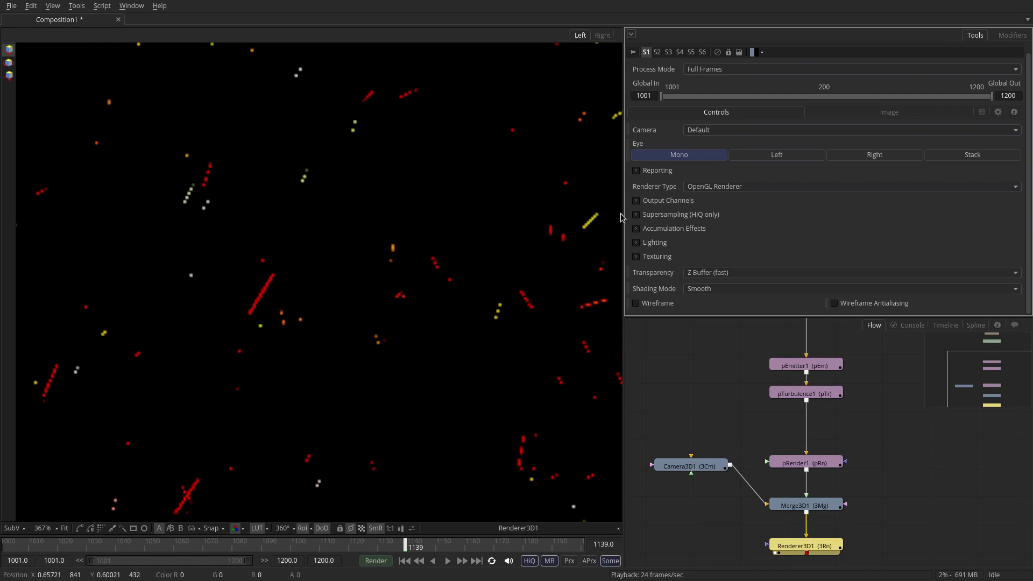
left_click(64, 528)
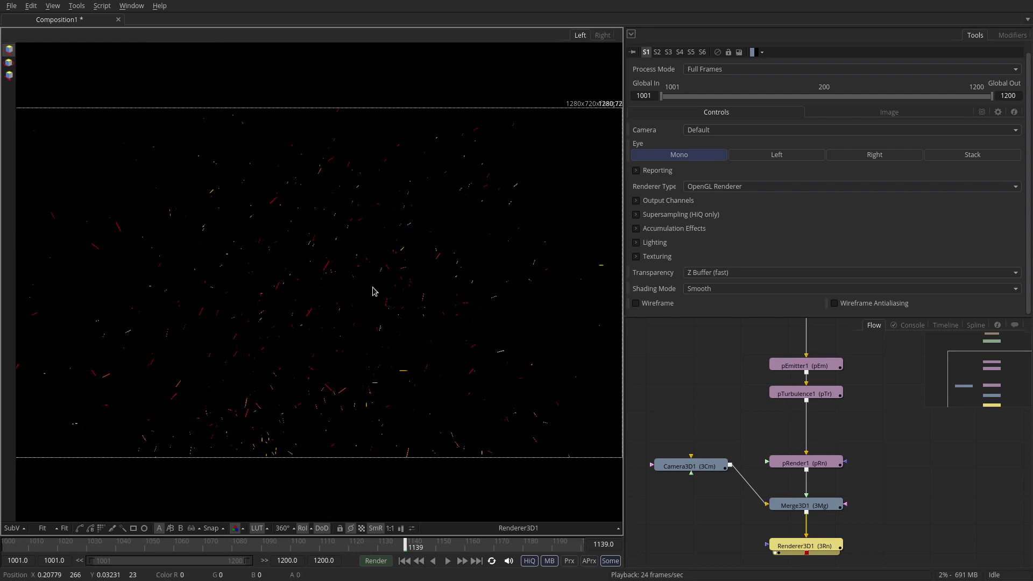
- Enable accumulation effects with depth of field on Renderer3D1, using quality 32 and a DoF blur amount of about 0.045
left_click(636, 230)
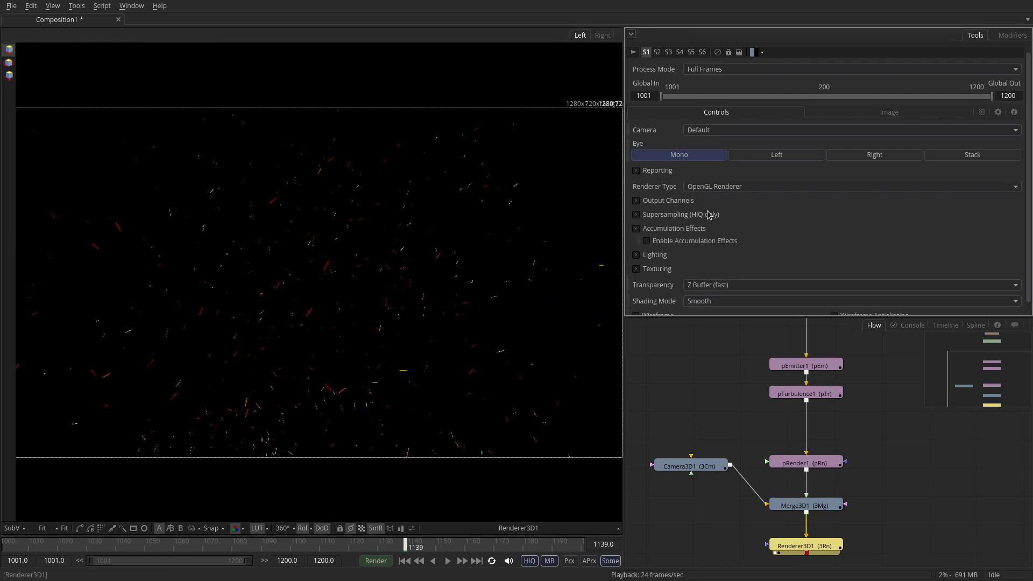
left_click(647, 242)
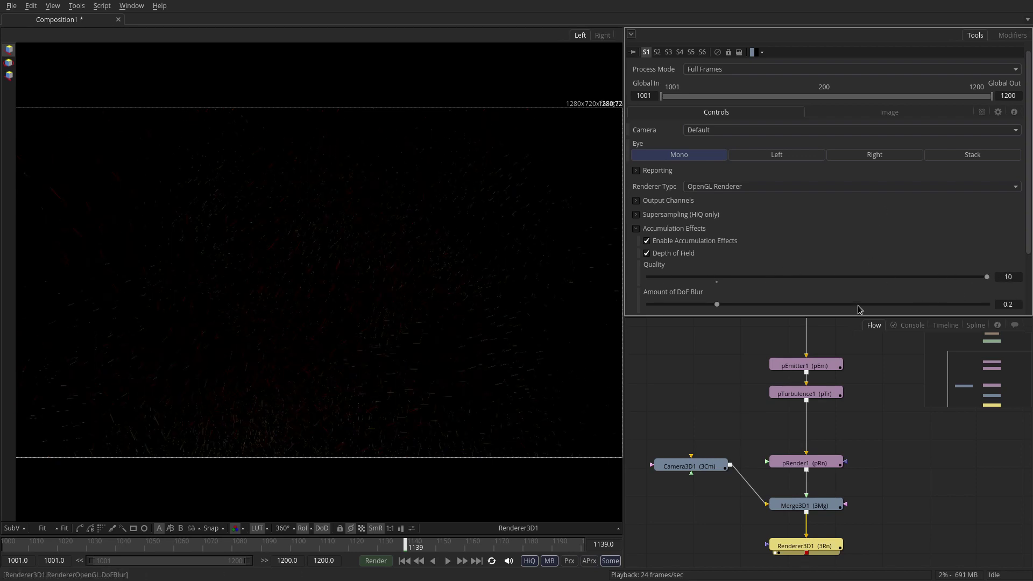
left_click_drag(681, 309, 664, 311)
double_click(999, 276)
type("32")
key("Tab")
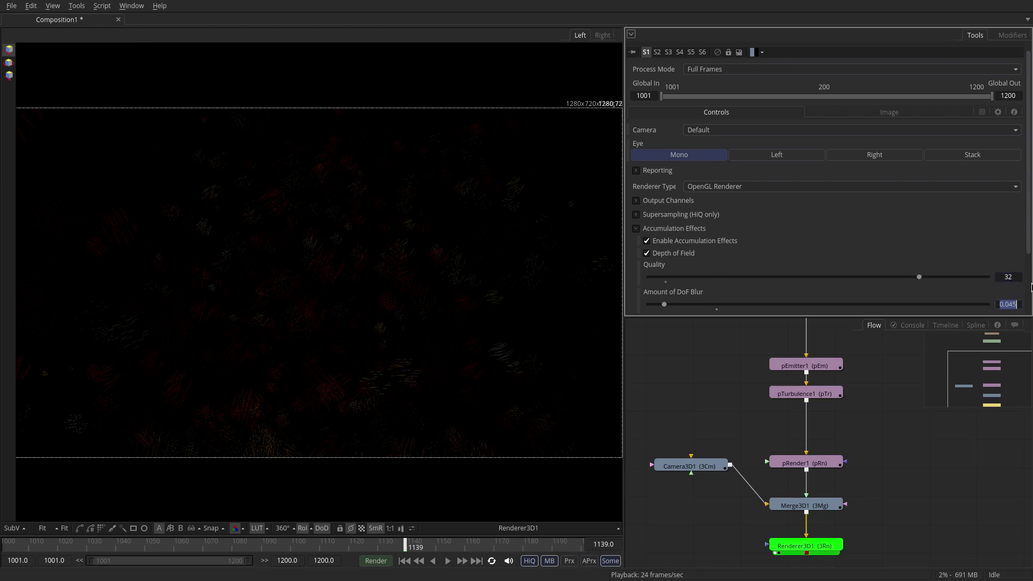
- Add a ColorCorrector after Renderer3D1 and raise its master RGB gain to 5.0
left_click_drag(783, 547, 811, 531)
key("c")
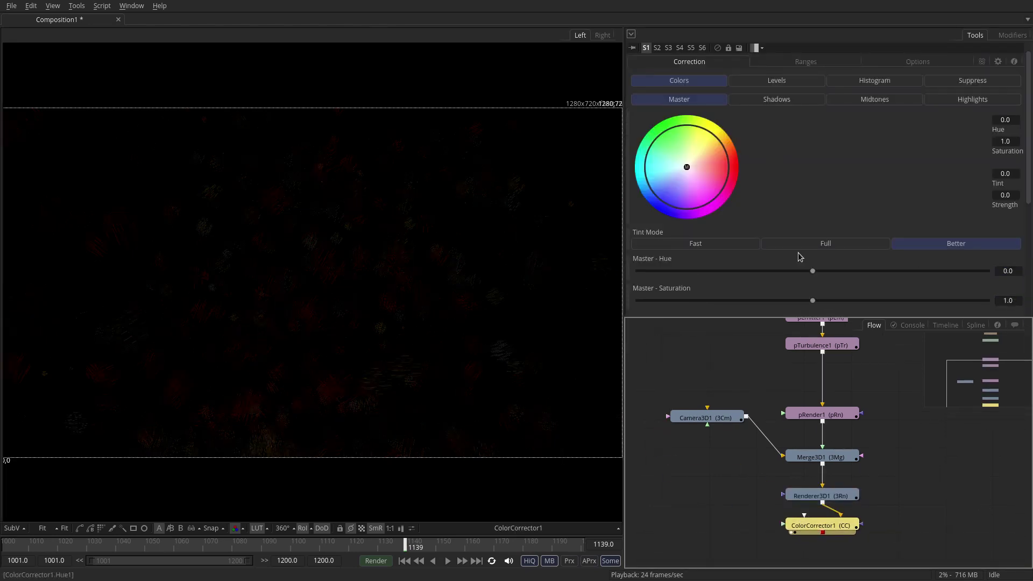
scroll(802, 226, "down", 5)
left_click_drag(805, 192, 987, 194)
- Adjust Renderer3D1's DoF blur amount to about 0.049 and raise its depth-of-field quality to 128
scroll(790, 458, "up", 3)
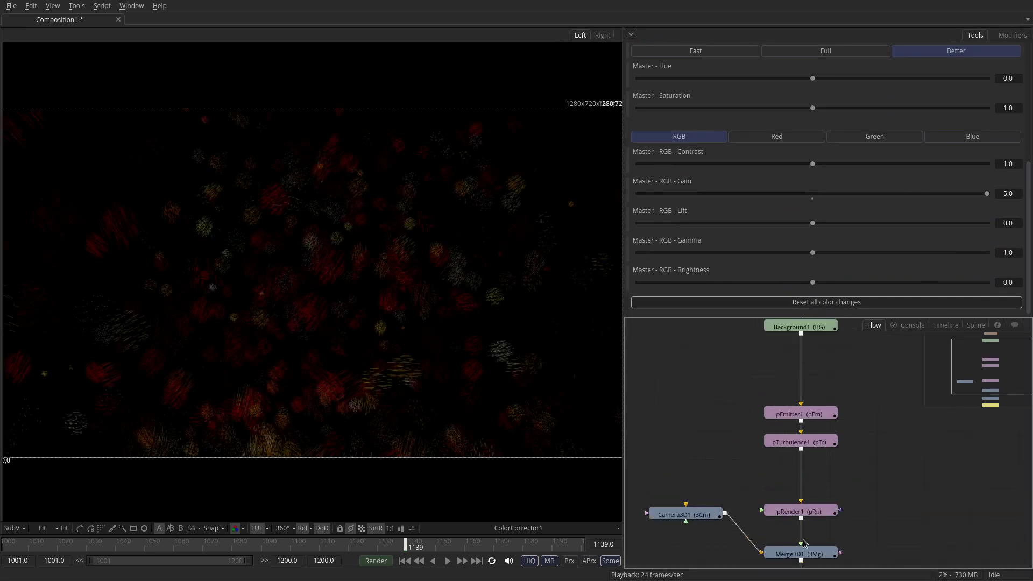
scroll(846, 433, "down", 3)
left_click(809, 514)
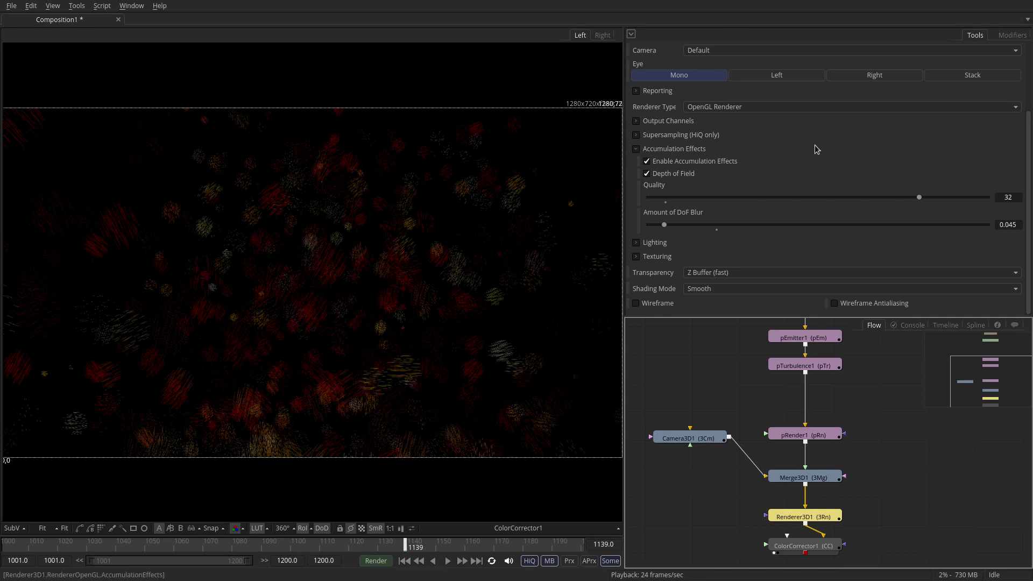
left_click(1020, 198)
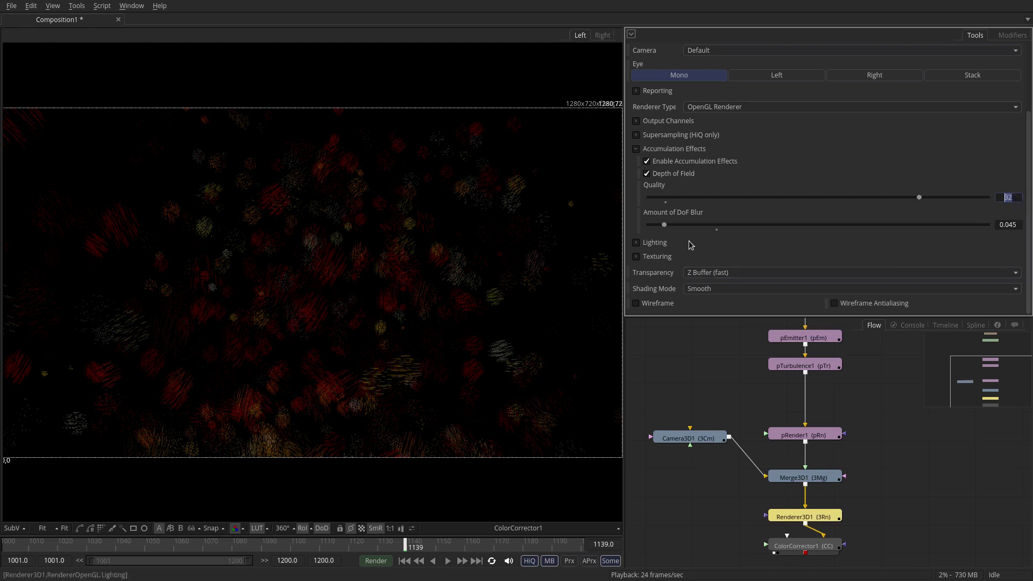
left_click_drag(666, 229, 673, 225)
scroll(588, 339, "up", 5)
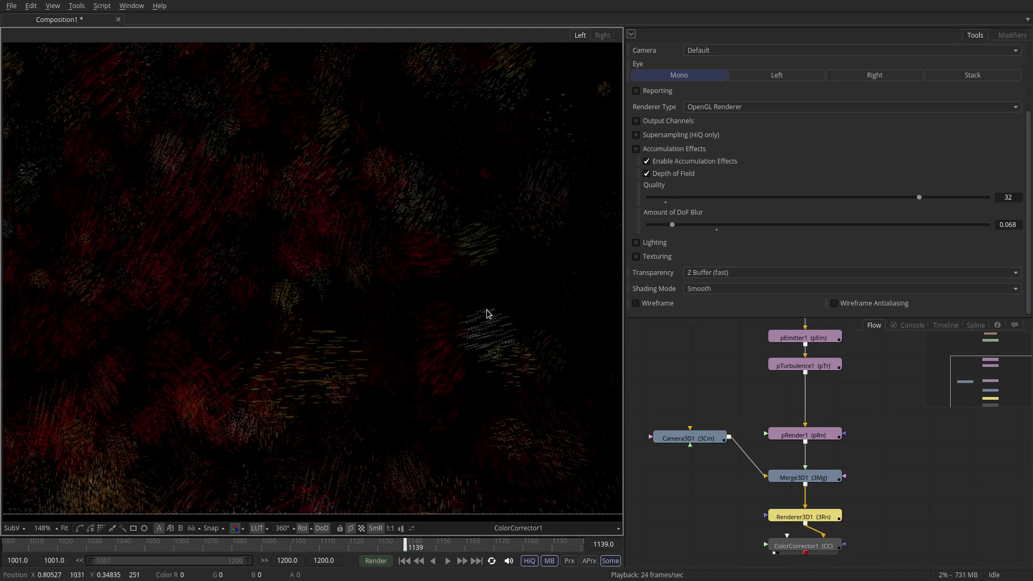
scroll(358, 323, "down", 3)
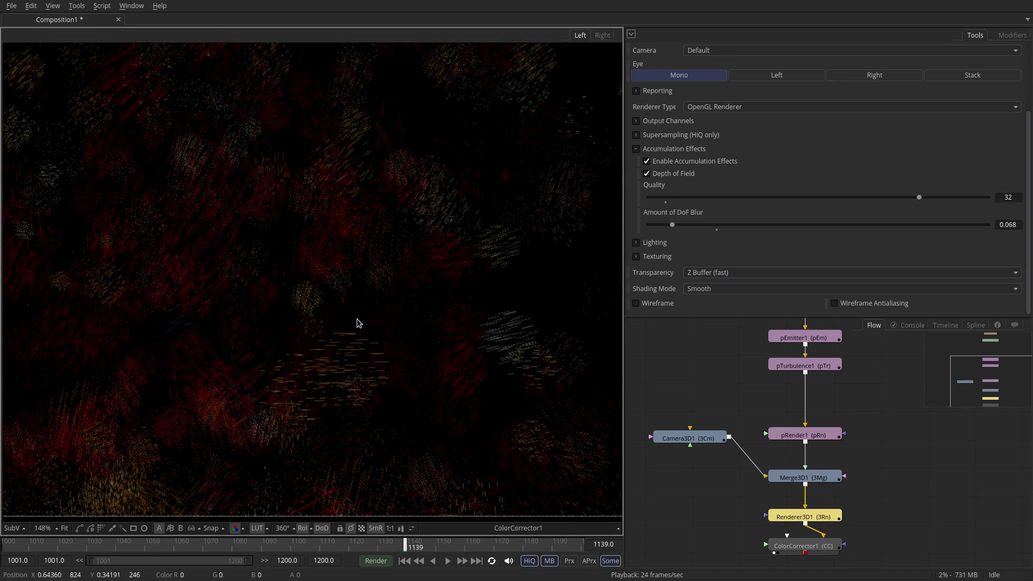
left_click(63, 532)
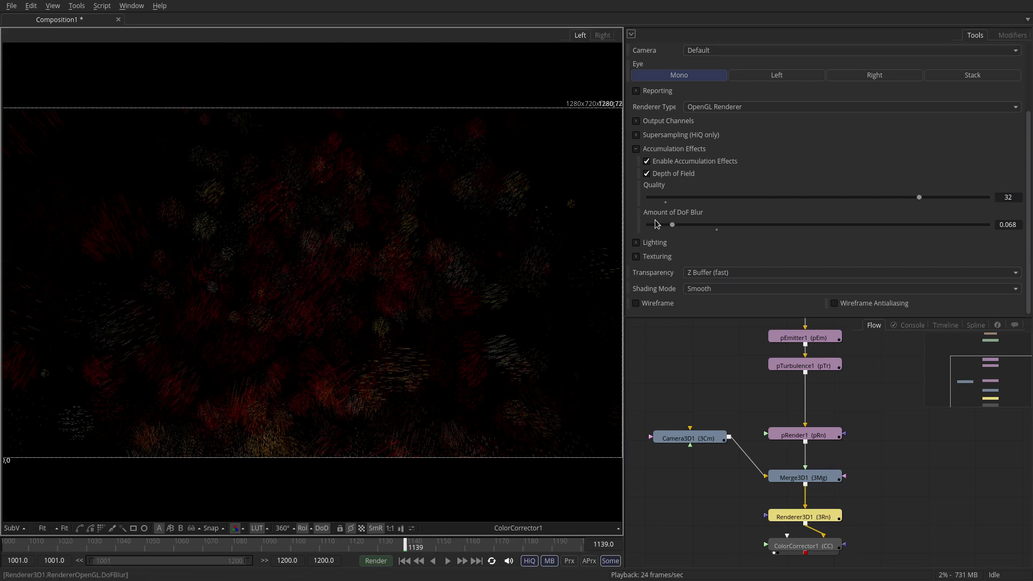
mouse_move(672, 225)
left_mouse_down()
mouse_move(656, 226)
mouse_move(667, 230)
left_mouse_up()
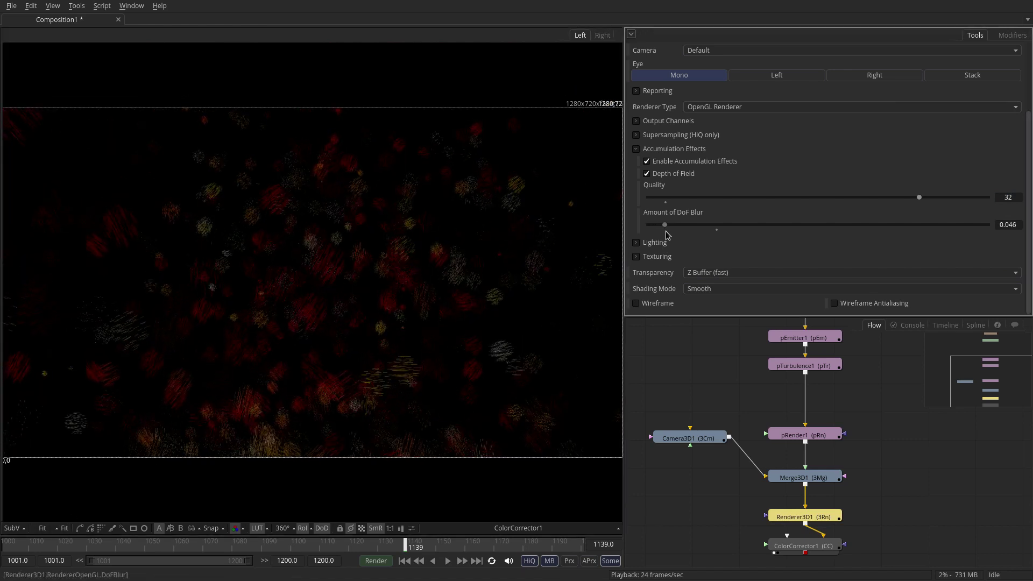
left_click(1008, 197)
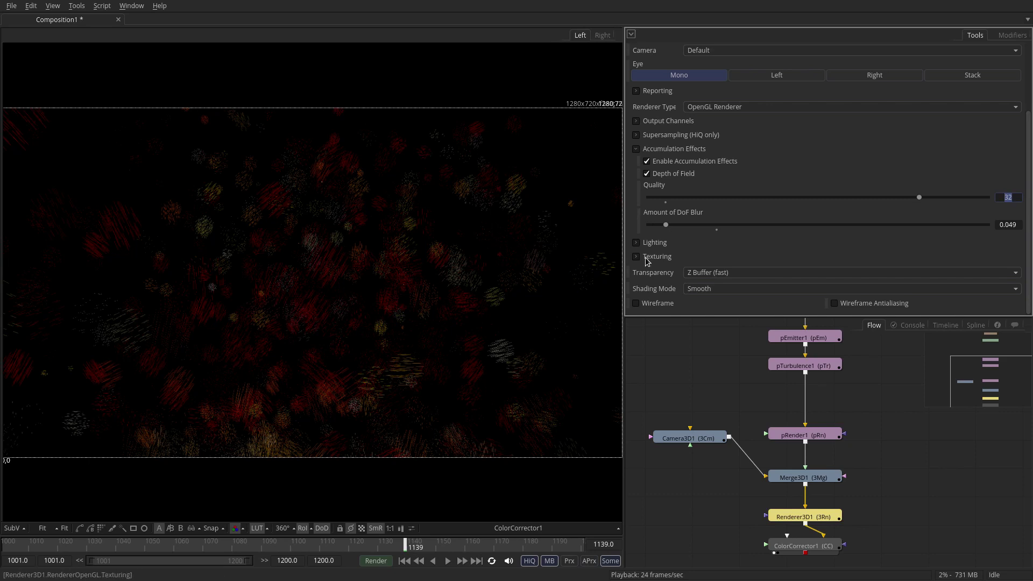
type("128")
key("Tab")
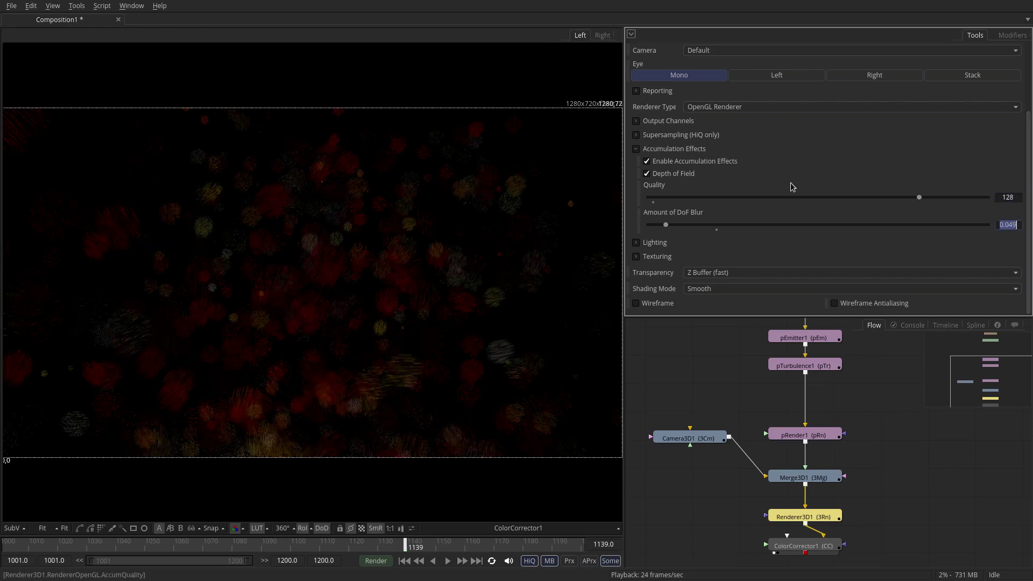
- Align Camera3D1 beside Merge3D1 in the flow and set its plane of focus to about 1.526
left_click_drag(706, 433, 711, 473)
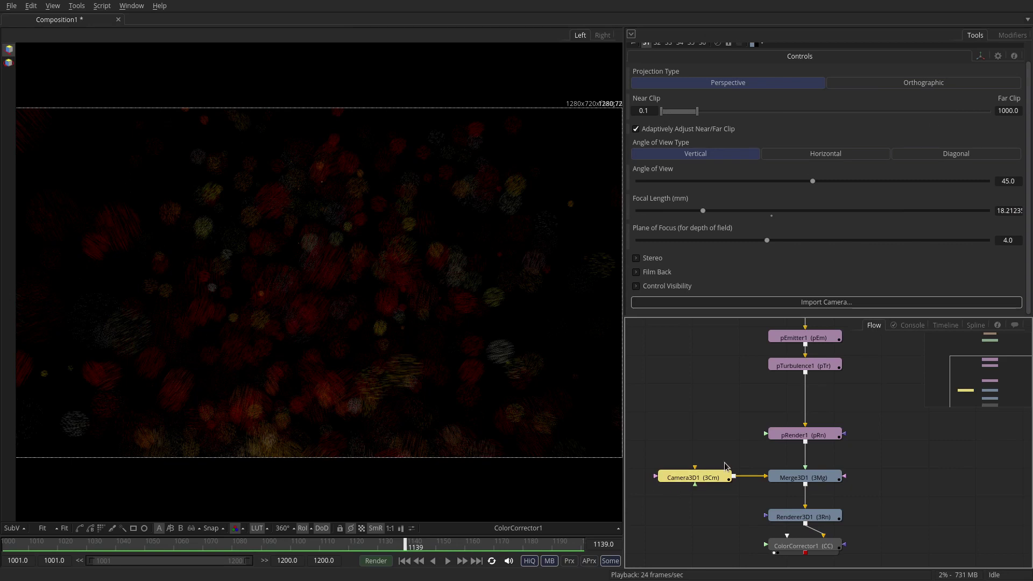
left_click_drag(767, 241, 675, 254)
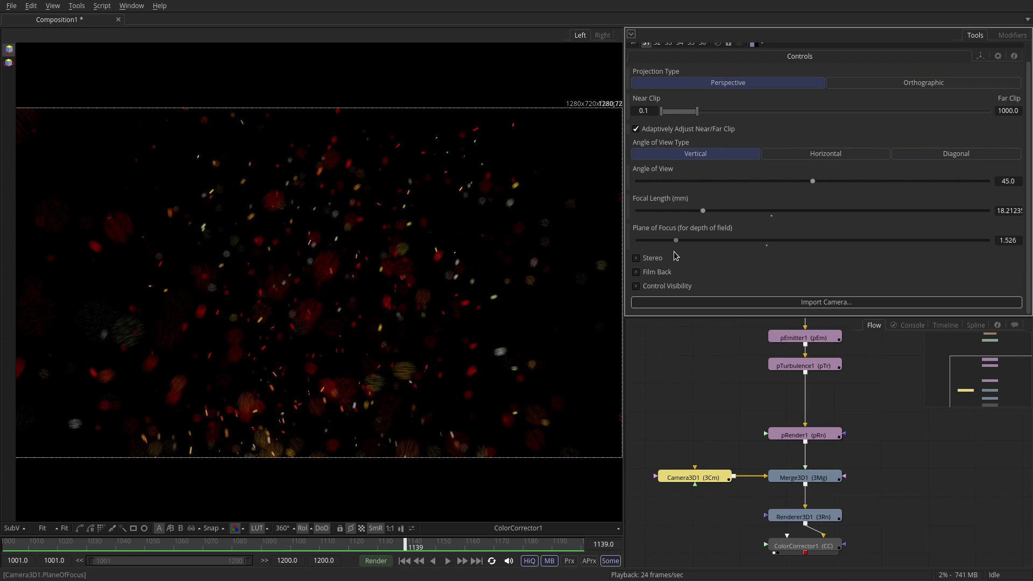
- Reduce Renderer3D1's DoF blur amount to 0.04 and set its depth-of-field quality to 256
scroll(708, 376, "down", 2)
left_click(793, 479)
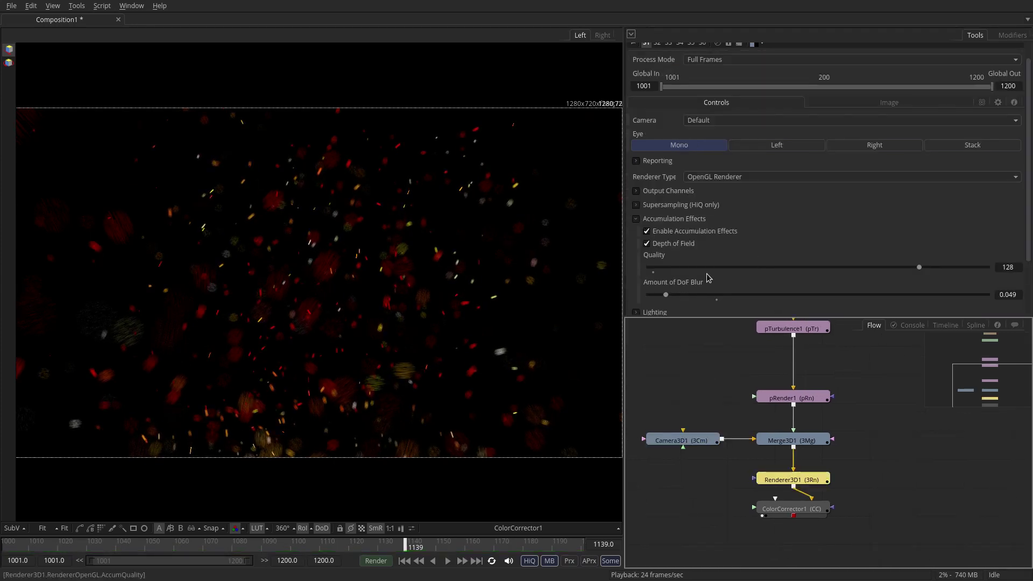
mouse_move(666, 296)
left_mouse_down()
mouse_move(676, 295)
mouse_move(665, 294)
left_mouse_up()
left_click_drag(1017, 269, 1017, 190)
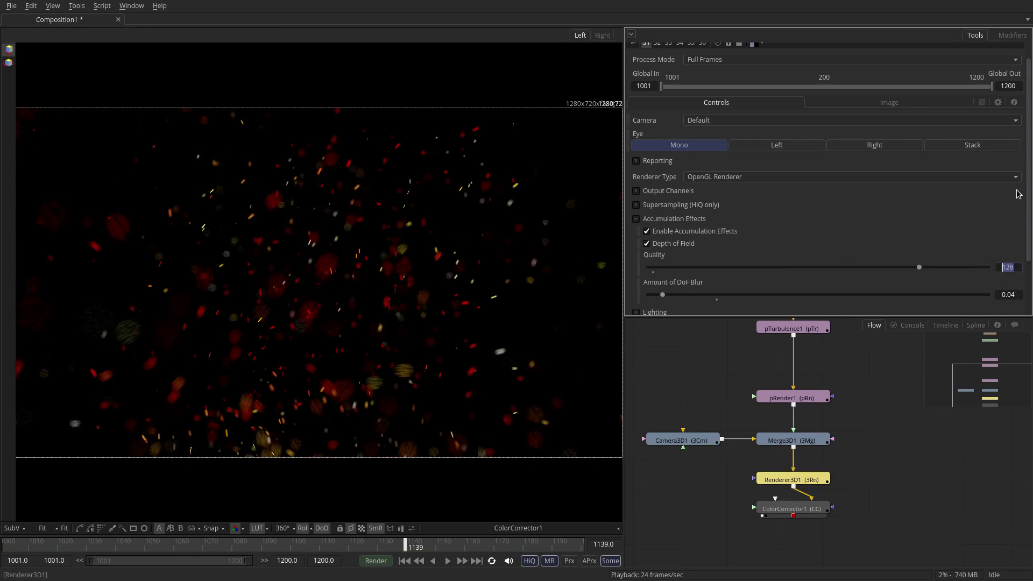
type("256")
key("Tab")
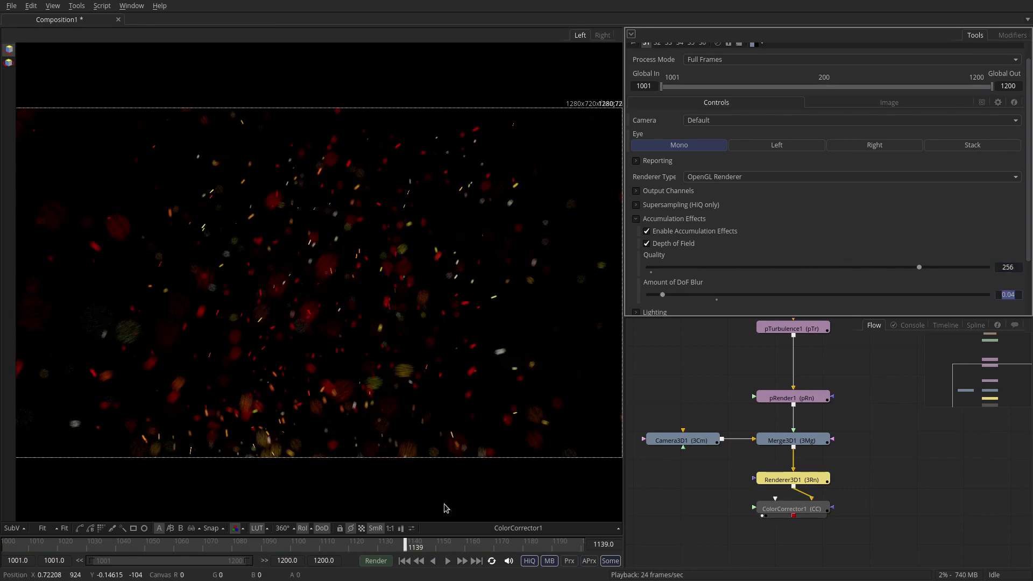
- Preview the color-corrected particles from frame 1001, stopping playback around frame 1054
left_click(405, 561)
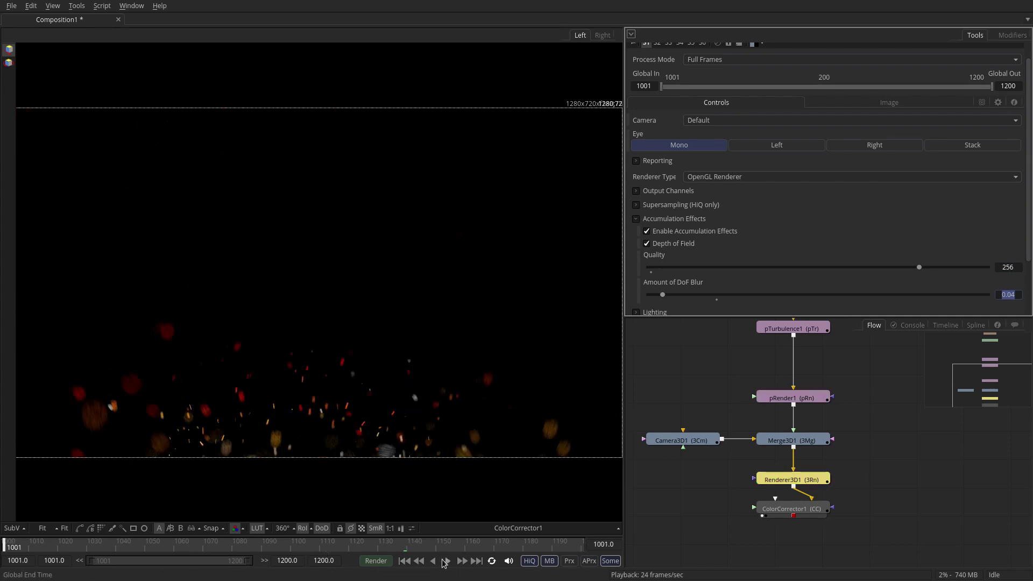
left_click(448, 561)
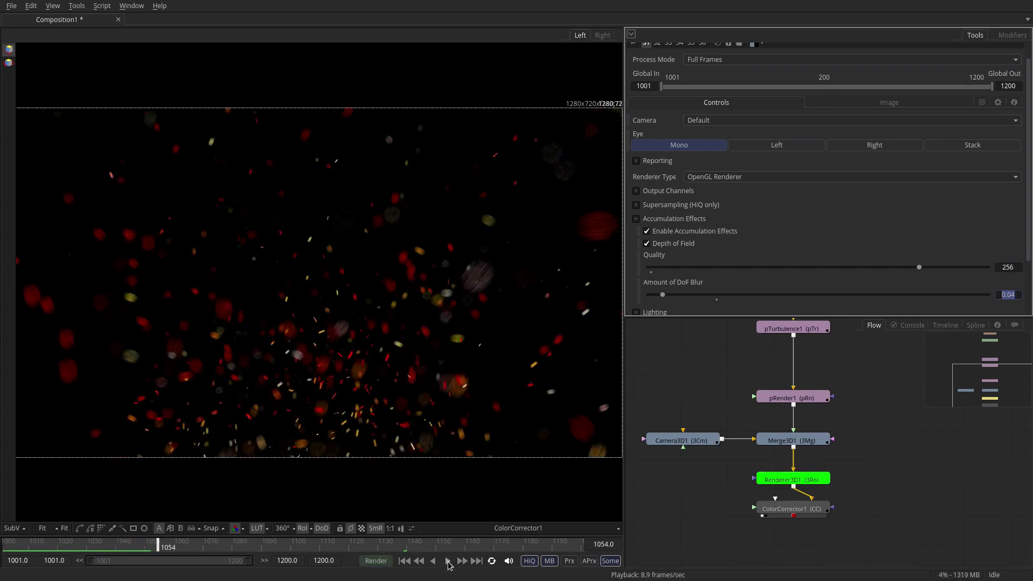
left_click(448, 561)
- Tint the shadows of ColorCorrector1 toward orange-red on the color wheel
left_click(798, 510)
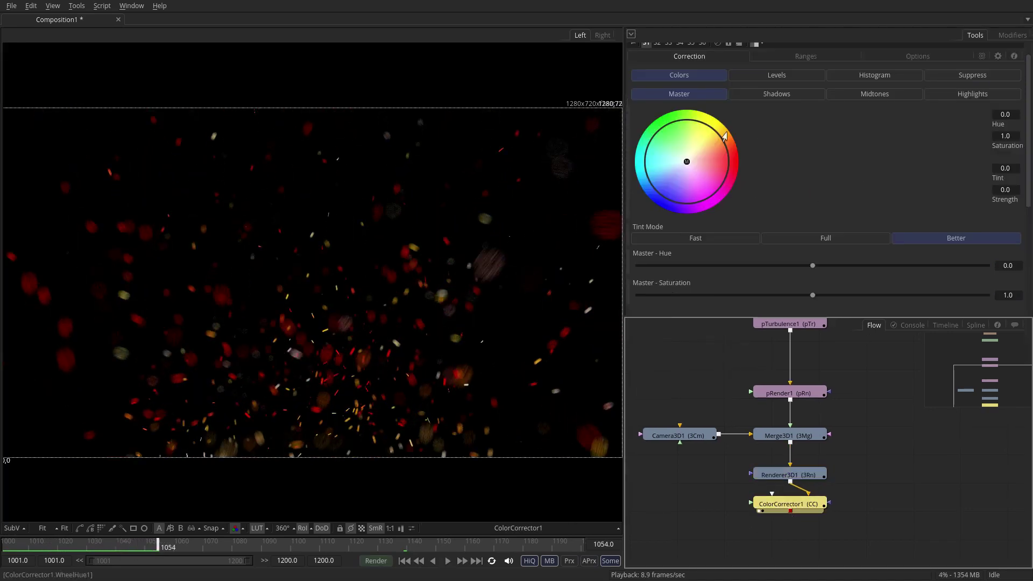
left_click(760, 95)
left_click(726, 151)
left_click_drag(730, 153, 723, 154)
- Set ColorCorrector1's midtones RGB gain to about 3.259 and midtones saturation to about 0.645
left_click(875, 95)
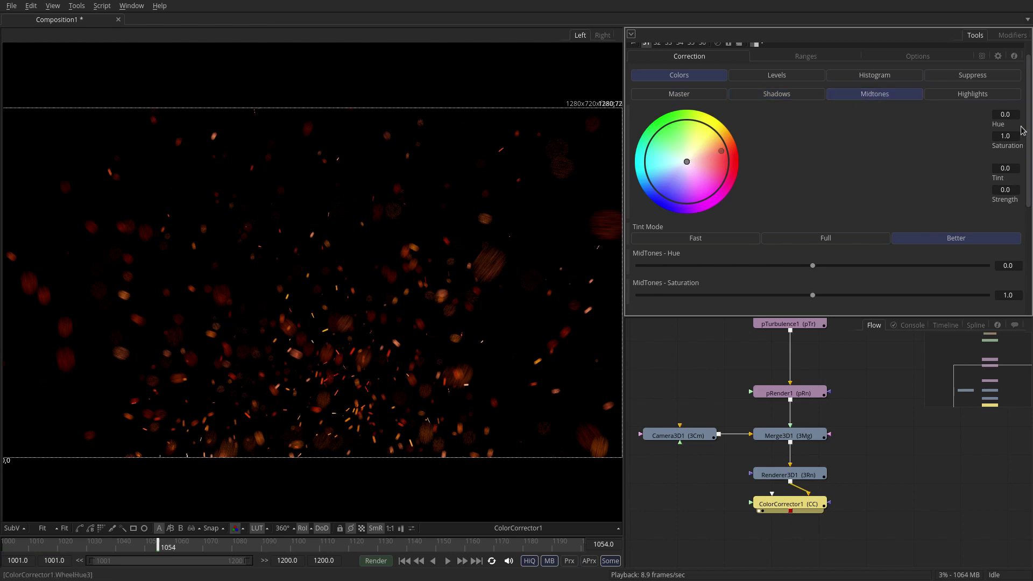
scroll(819, 263, "down", 3)
left_click_drag(813, 252, 856, 252)
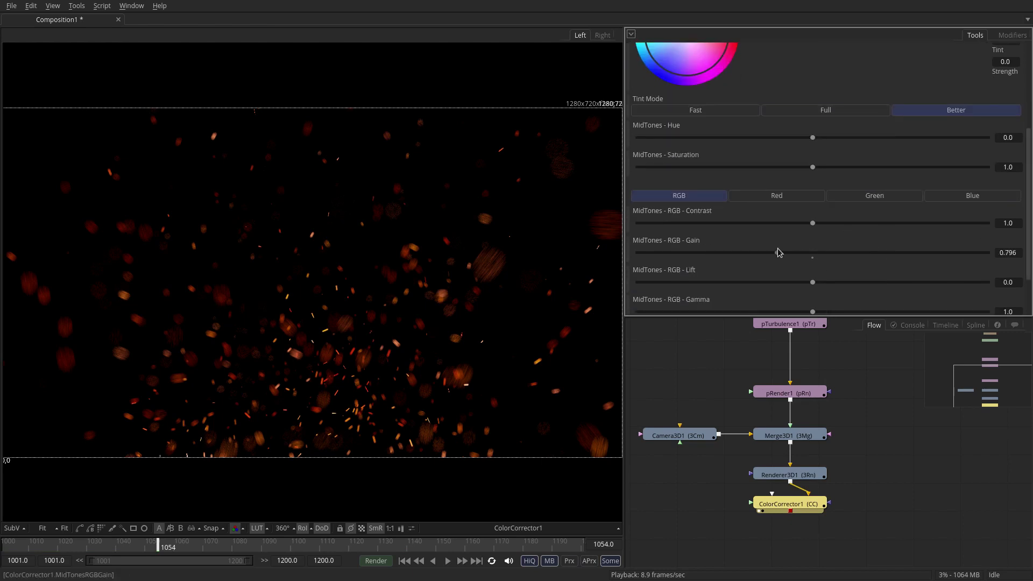
left_click_drag(953, 259, 911, 253)
left_click_drag(811, 170, 758, 173)
scroll(992, 182, "up", 3)
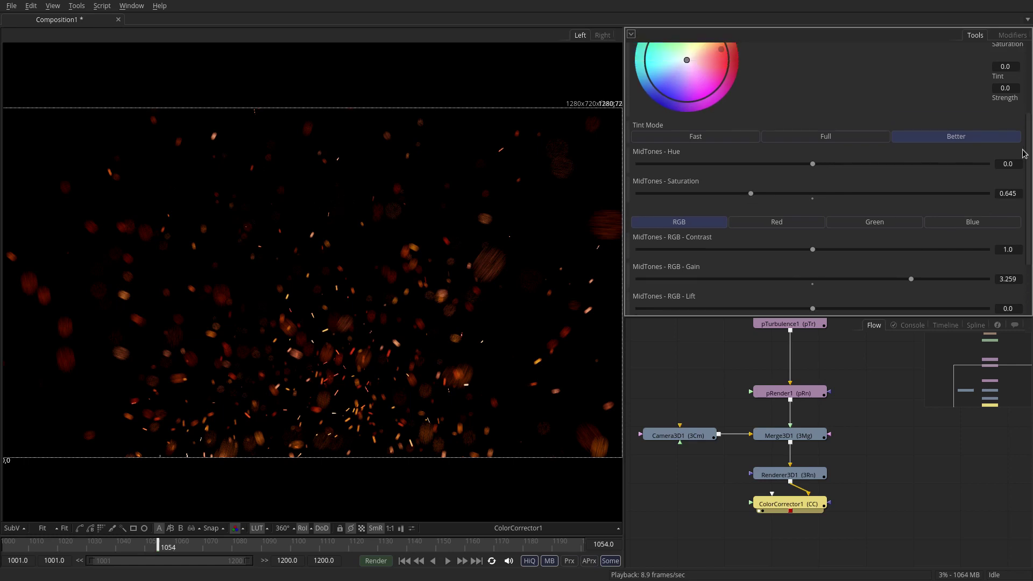
- Set ColorCorrector1's highlights saturation to about 0.673 and check its master color settings
left_click(946, 67)
left_click_drag(813, 267, 755, 267)
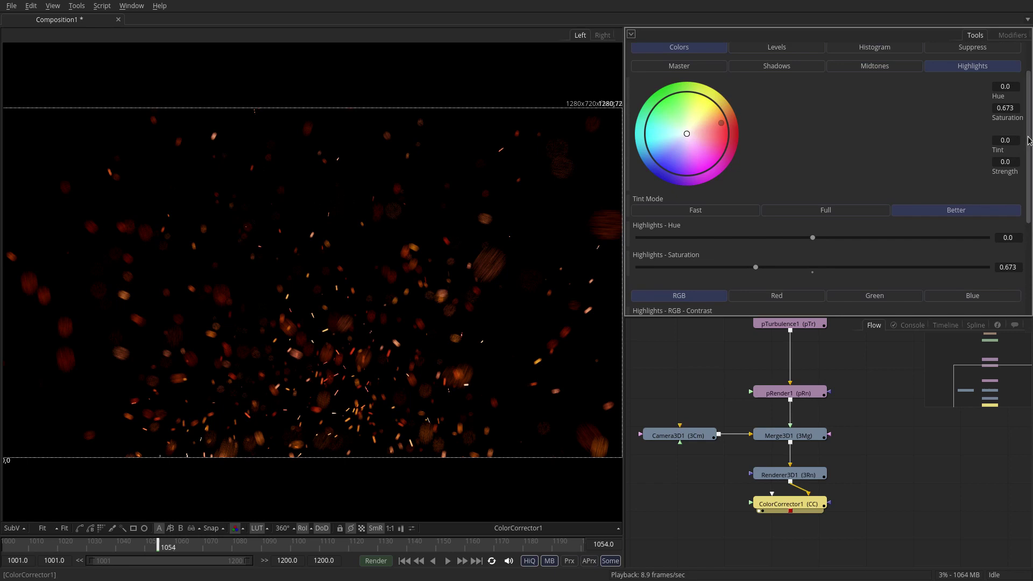
scroll(1026, 108, "up", 2)
left_click(679, 102)
scroll(1027, 129, "down", 4)
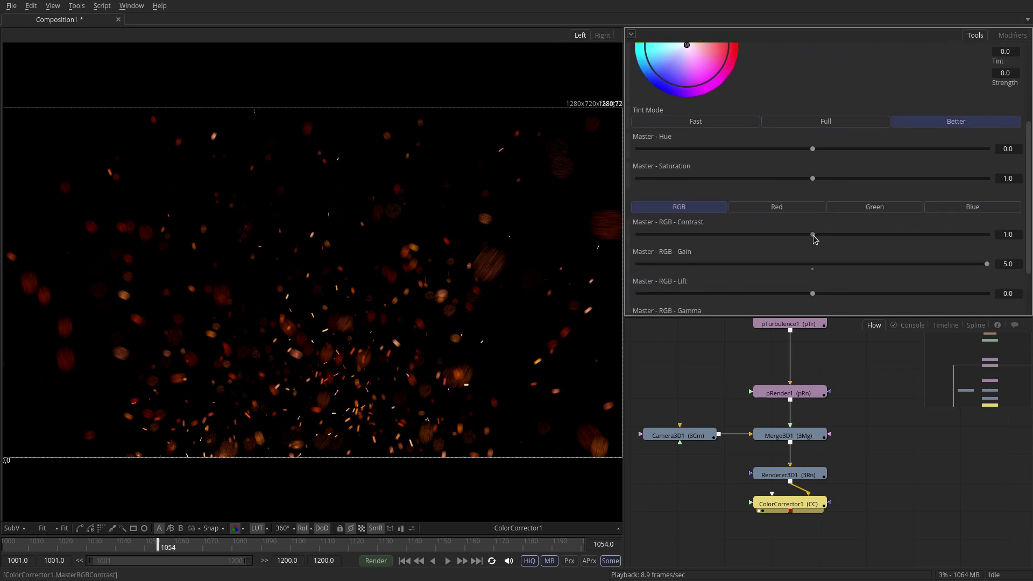
- Raise Renderer3D1's DoF blur amount to about 0.072
left_click(778, 477)
left_click_drag(666, 226, 671, 226)
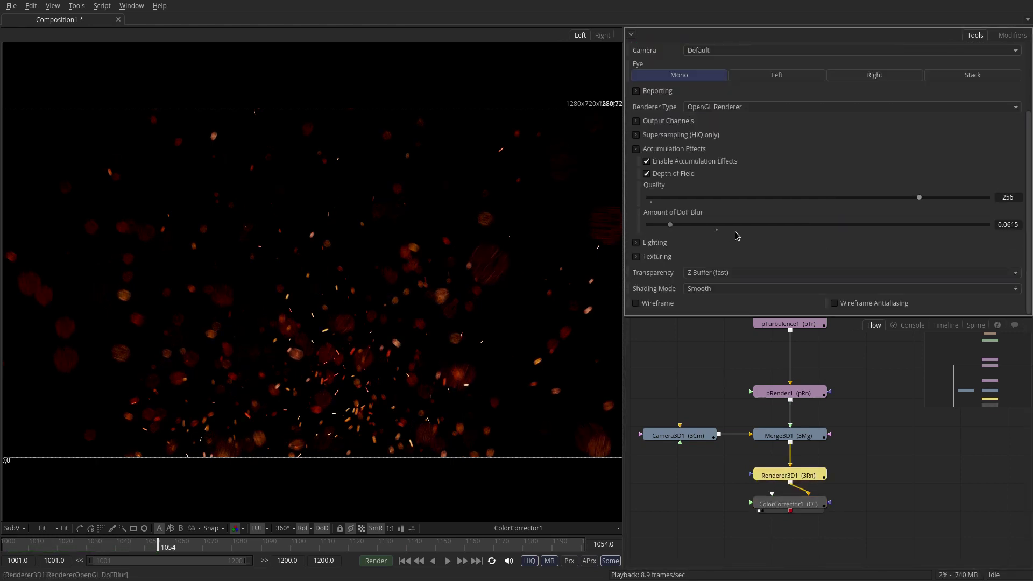
left_click_drag(777, 244, 776, 244)
- Set pEmitter1's particle number to about 17.9 and its number variance to about 40
left_click_drag(740, 401, 738, 400)
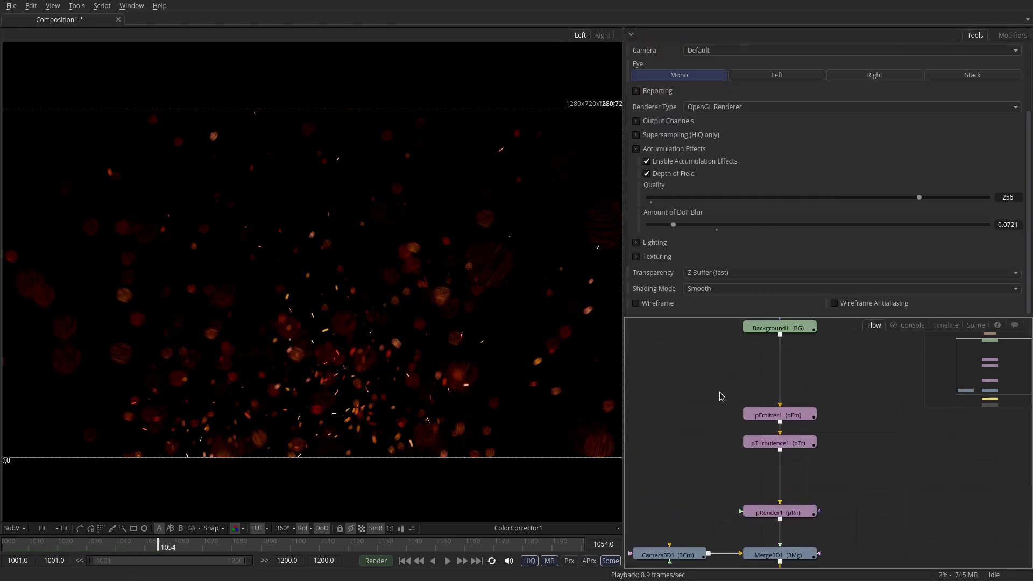
left_click_drag(720, 397, 748, 487)
left_click(787, 504)
left_click_drag(1027, 123, 1026, 117)
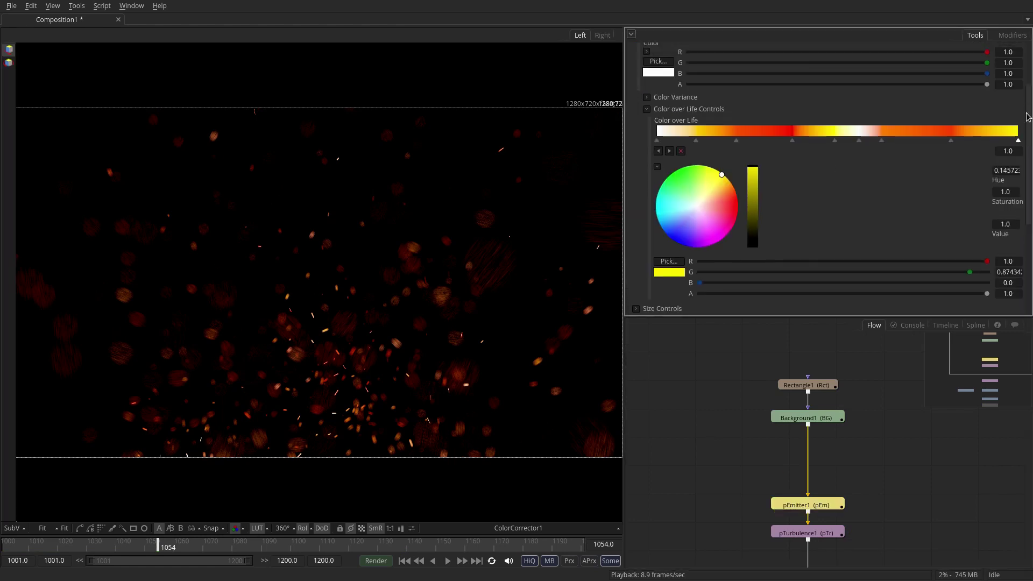
scroll(1027, 116, "up", 10)
left_click(660, 80)
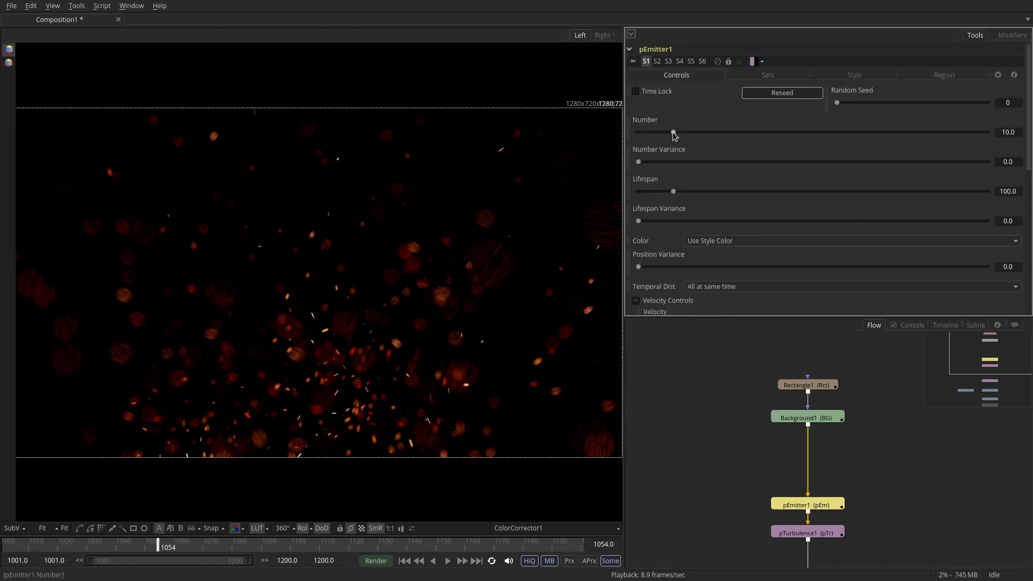
left_click(703, 162)
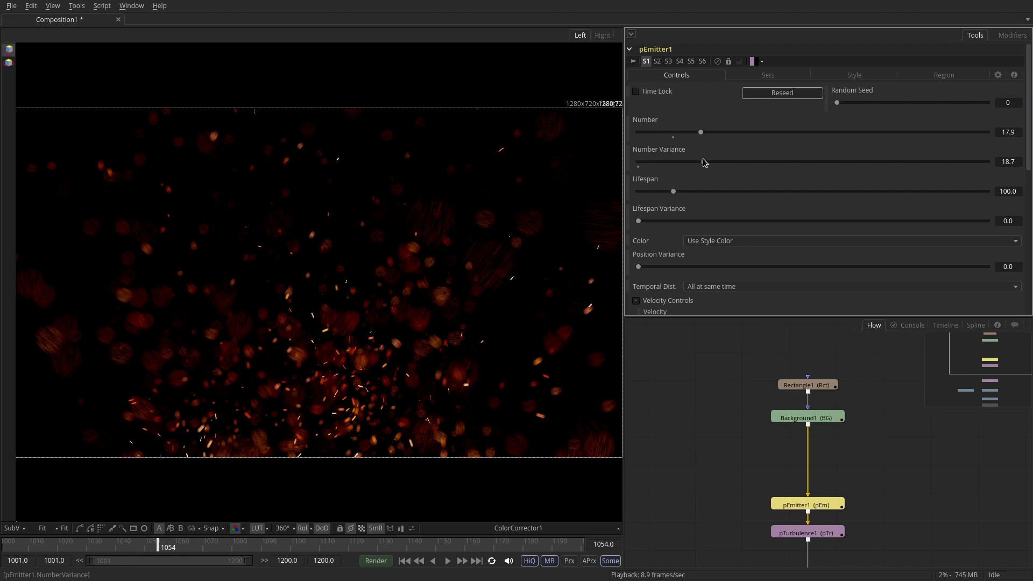
left_click_drag(775, 164, 780, 162)
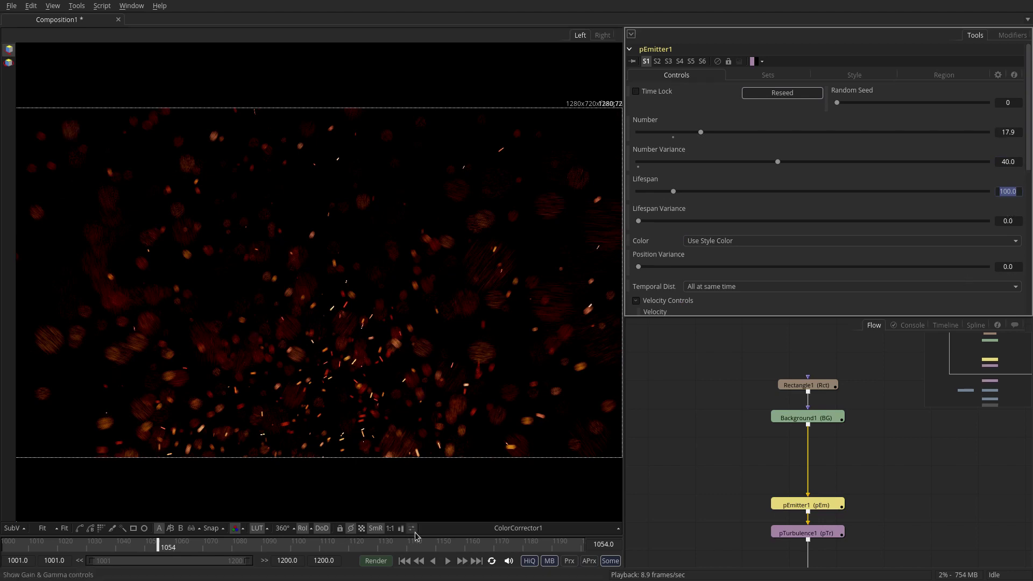
- Play the denser spark animation from frame 1001, then replay it from the start and stop around frame 1072
left_click(404, 561)
left_click(448, 561)
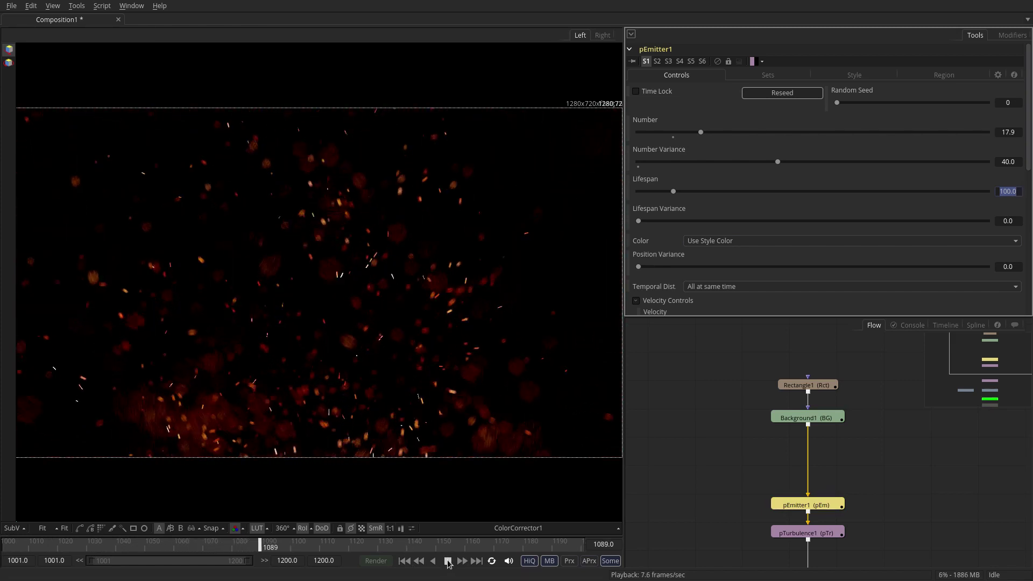
key("space")
left_click(404, 561)
left_click(448, 561)
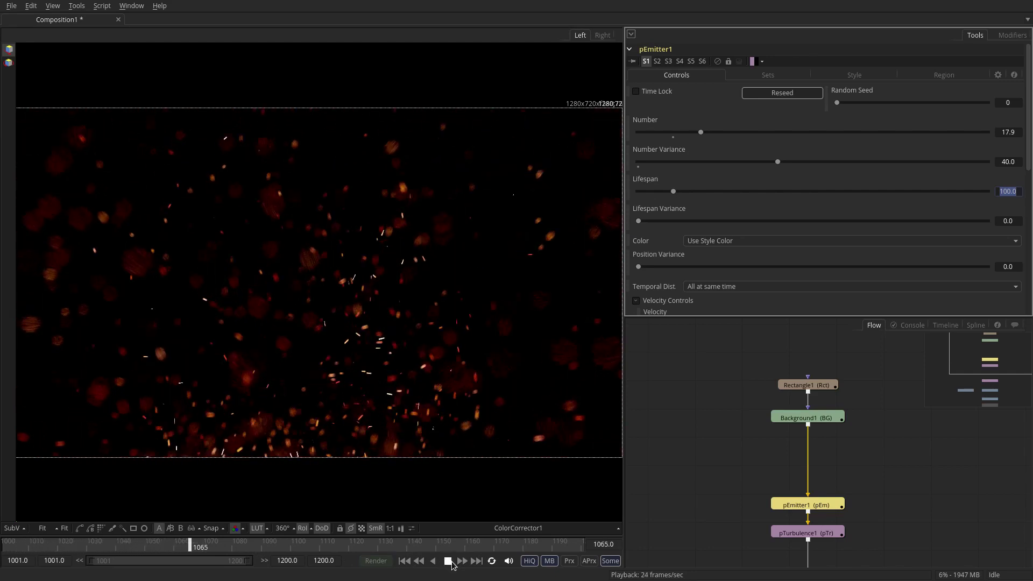
key("space")
- Set pEmitter1's velocity to about 0.199 and velocity variance to about 0.166, and preview the motion until about frame 1099
scroll(722, 431, "down", 5)
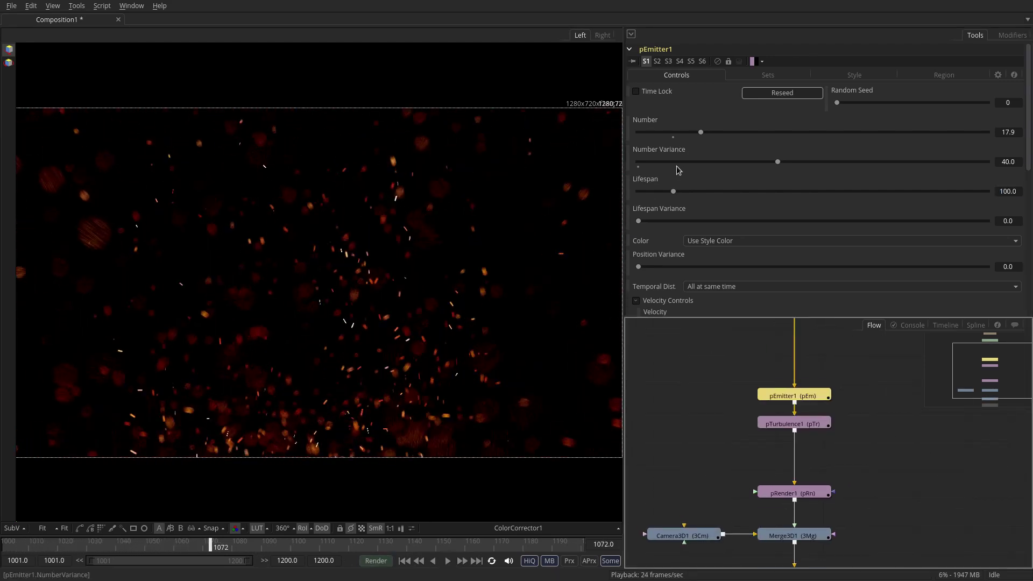
scroll(643, 222, "down", 3)
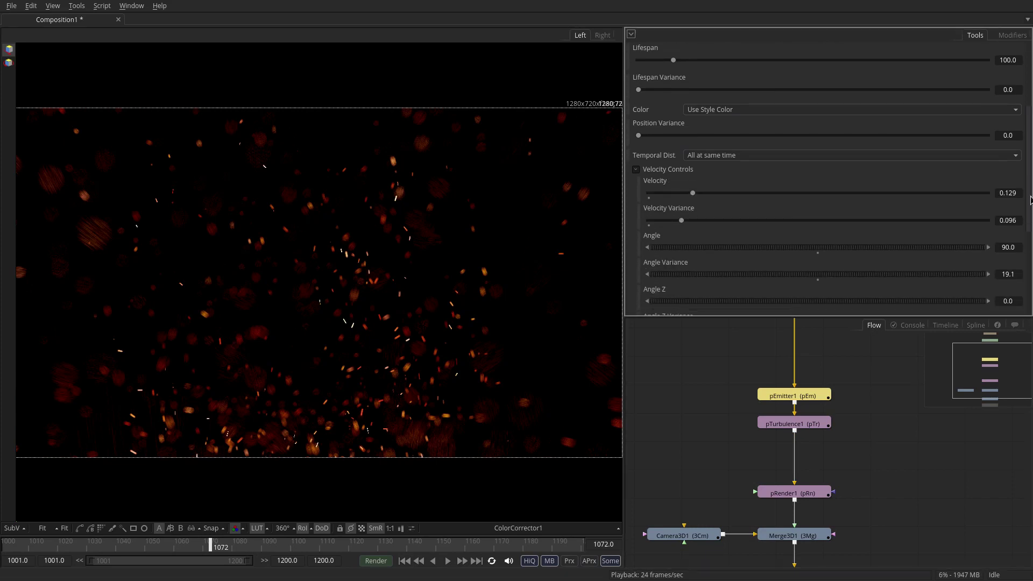
left_click_drag(694, 188, 705, 214)
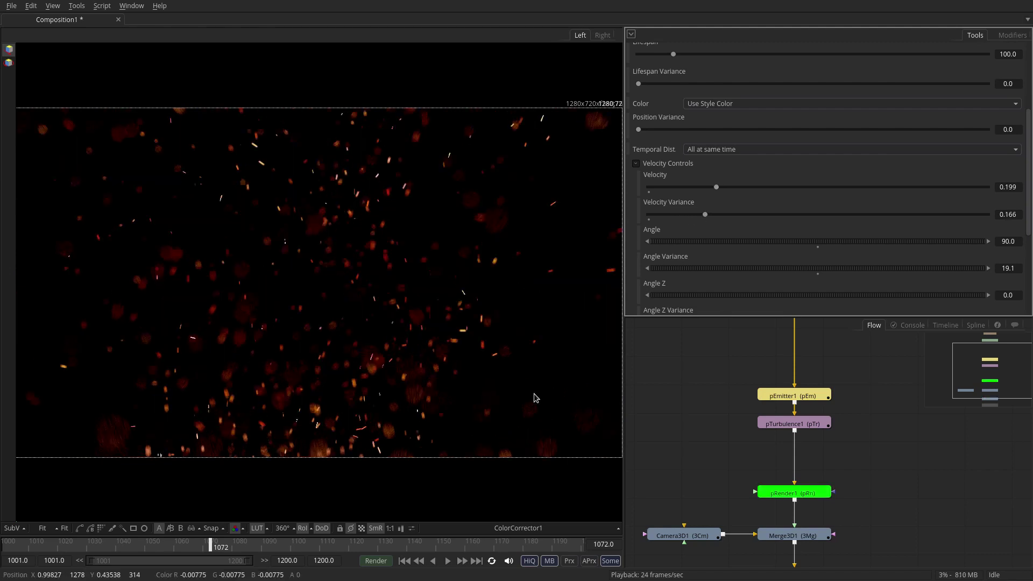
left_click(447, 561)
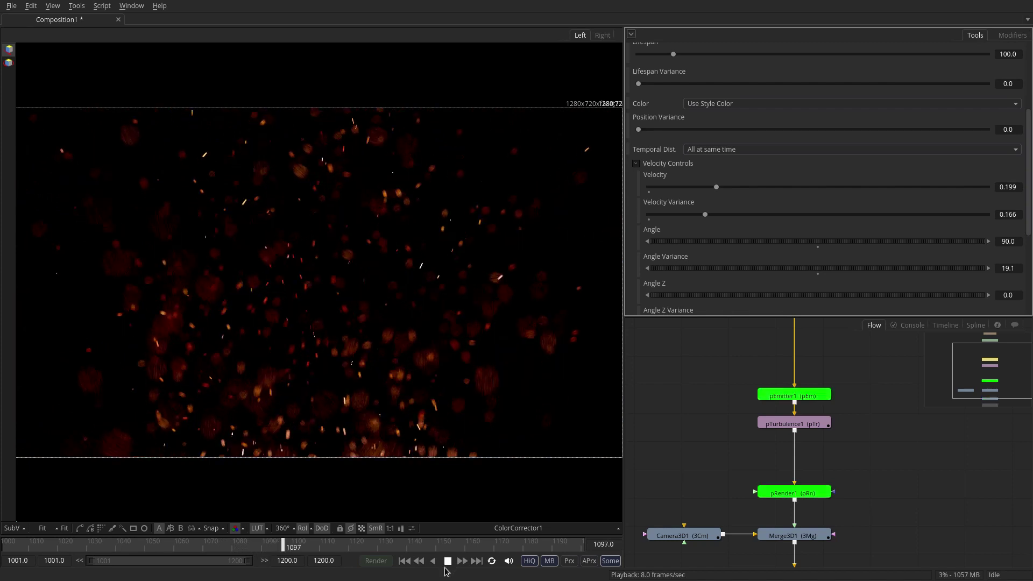
left_click(447, 561)
- Raise pTurbulence1's X strength to about 0.951 and preview the particles, stopping around frame 1065
left_click_drag(770, 430, 772, 449)
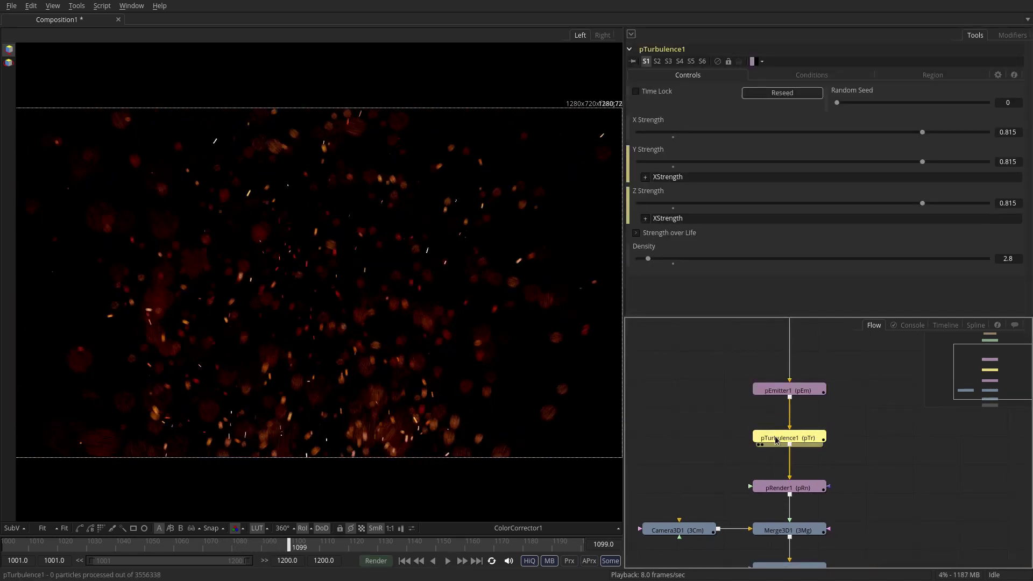
left_click_drag(923, 132, 970, 132)
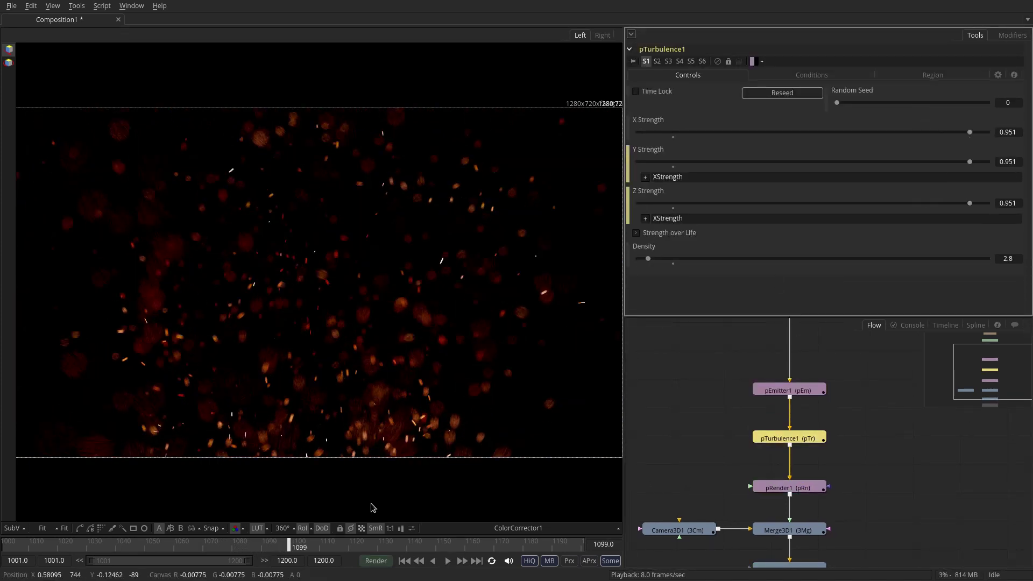
left_click(447, 561)
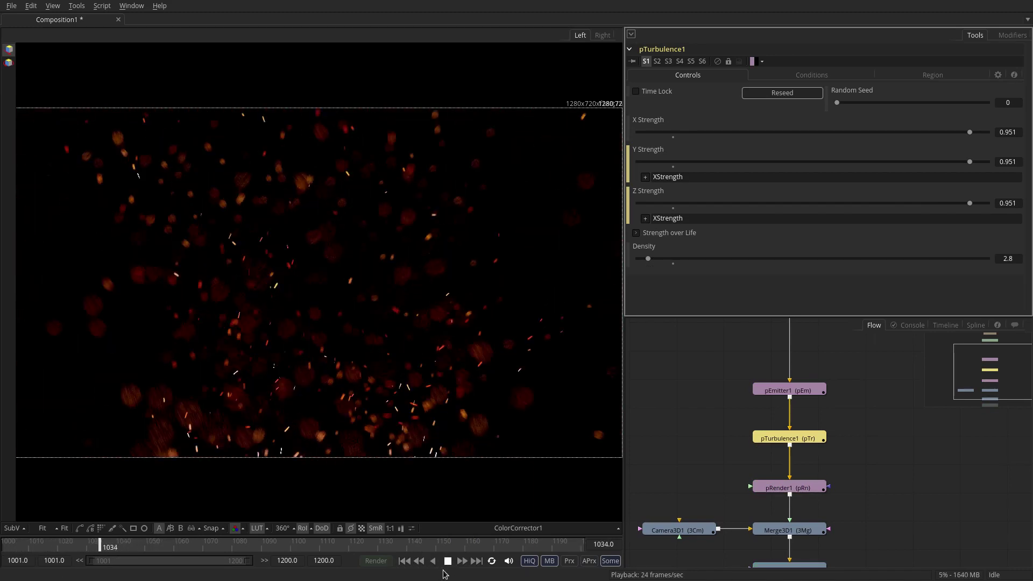
left_click(447, 561)
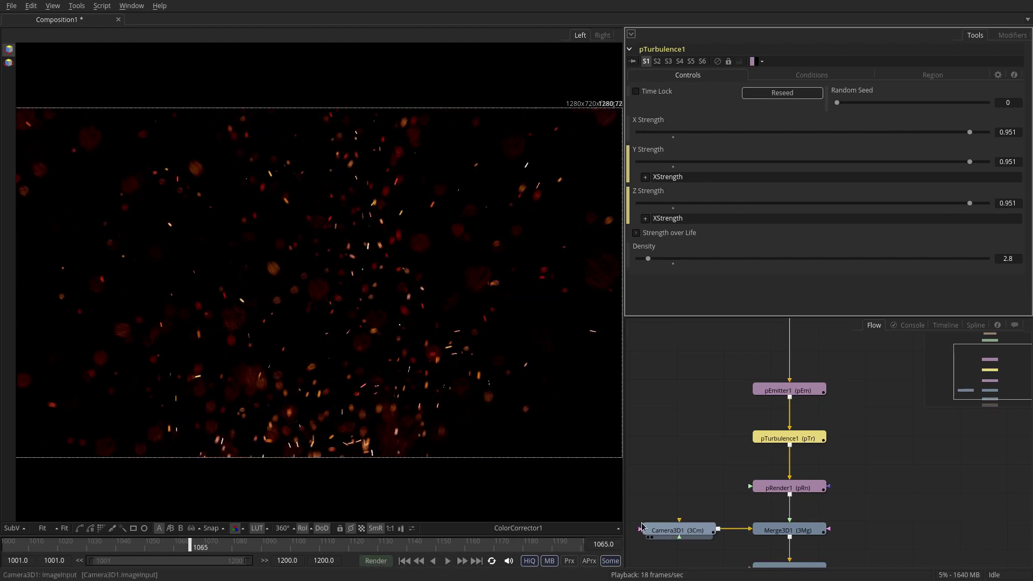
- Add a Blur node after ColorCorrector1, show it in the viewer, and set blur size to about 4.8 and blend to about 0.193
scroll(807, 461, "down", 5)
left_click(792, 438)
key("b")
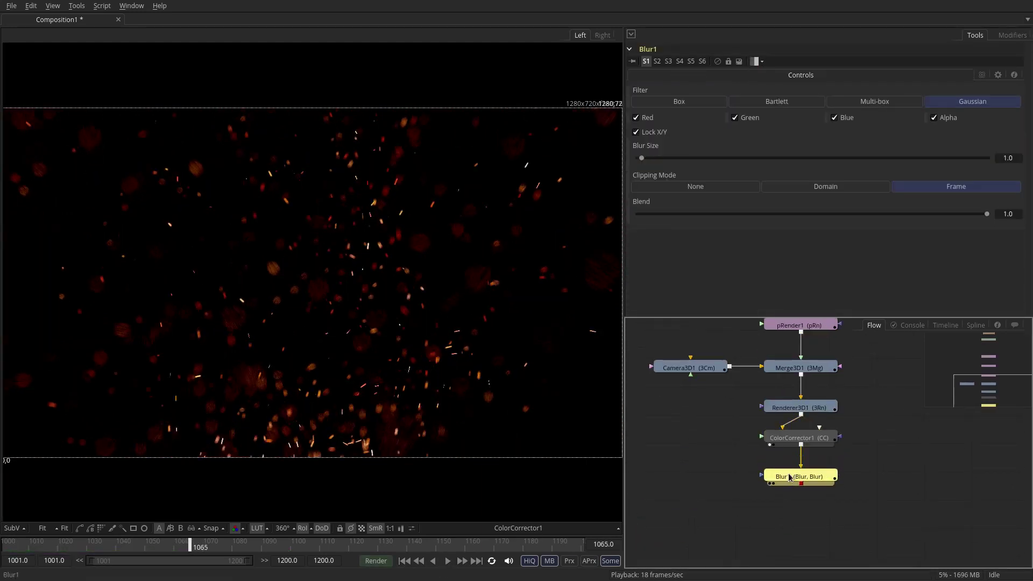
left_click_drag(790, 475, 335, 305)
left_click_drag(641, 158, 655, 161)
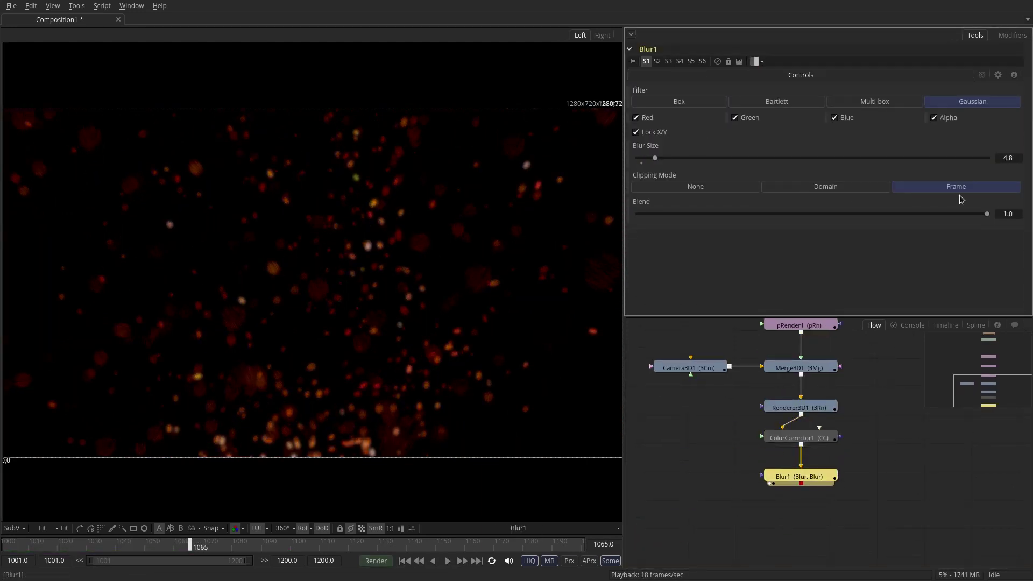
left_click_drag(987, 216, 705, 214)
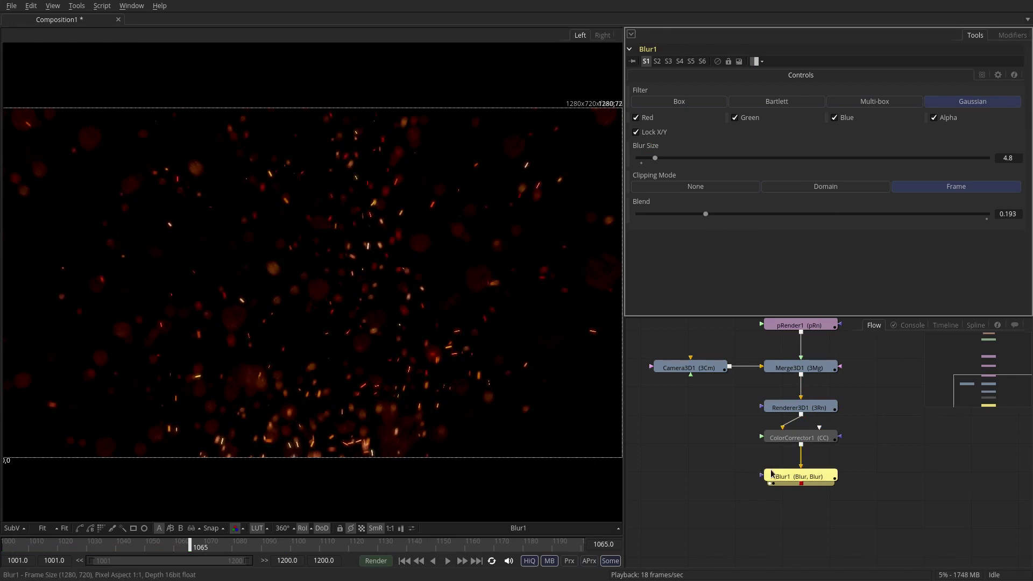
- Duplicate Blur1 below itself and set the copy's blur size to about 37 and blend to about 0.137
left_click(778, 476)
key("ctrl+c")
key("ctrl+v")
left_click_drag(655, 158, 657, 160)
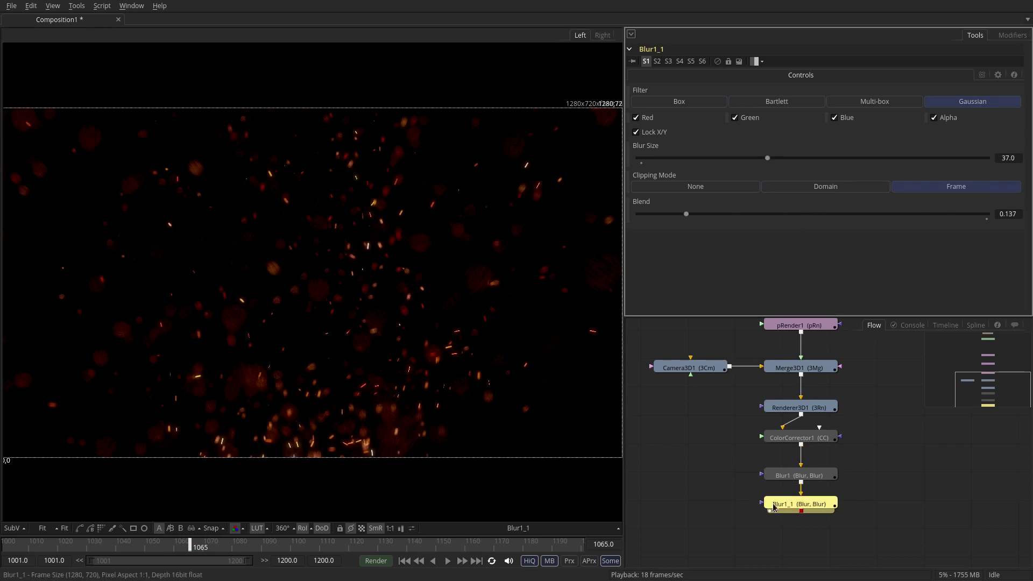
- Duplicate Blur1_1 below itself and set the copy's blur size to about 95.5 and blend to about 0.394
key("ctrl+c")
key("ctrl+v")
left_click(769, 159)
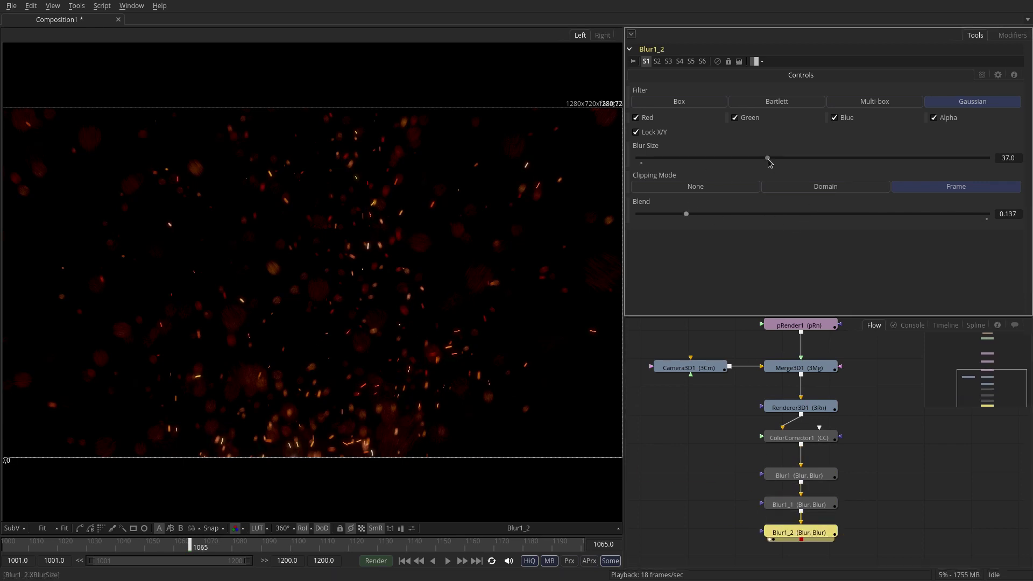
left_click_drag(685, 217, 848, 228)
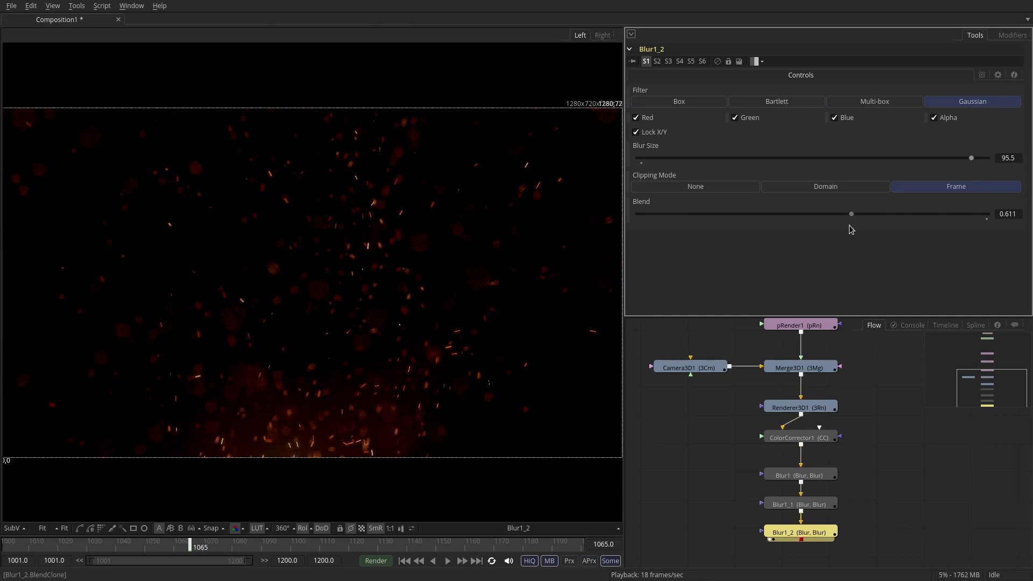
- Add another blur copy after Blur1_2 with blur size 612 and blend about 0.265
key("ctrl+v")
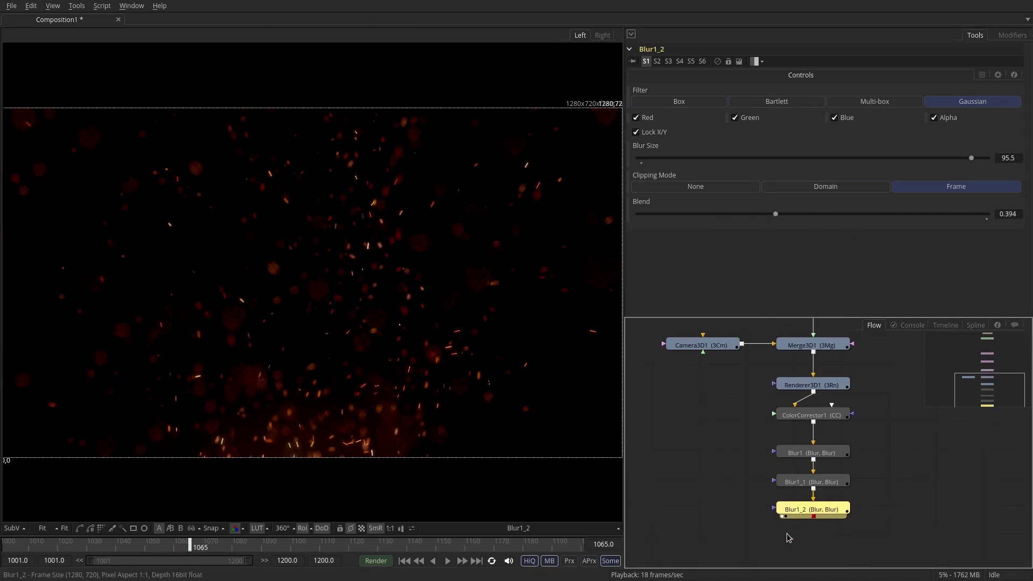
left_click(971, 158)
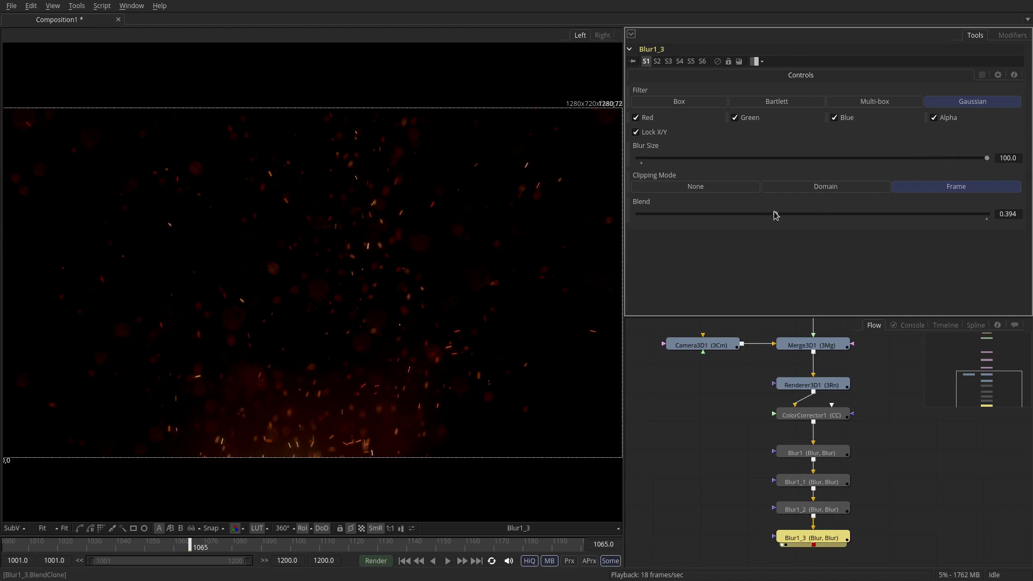
left_click_drag(949, 217, 960, 216)
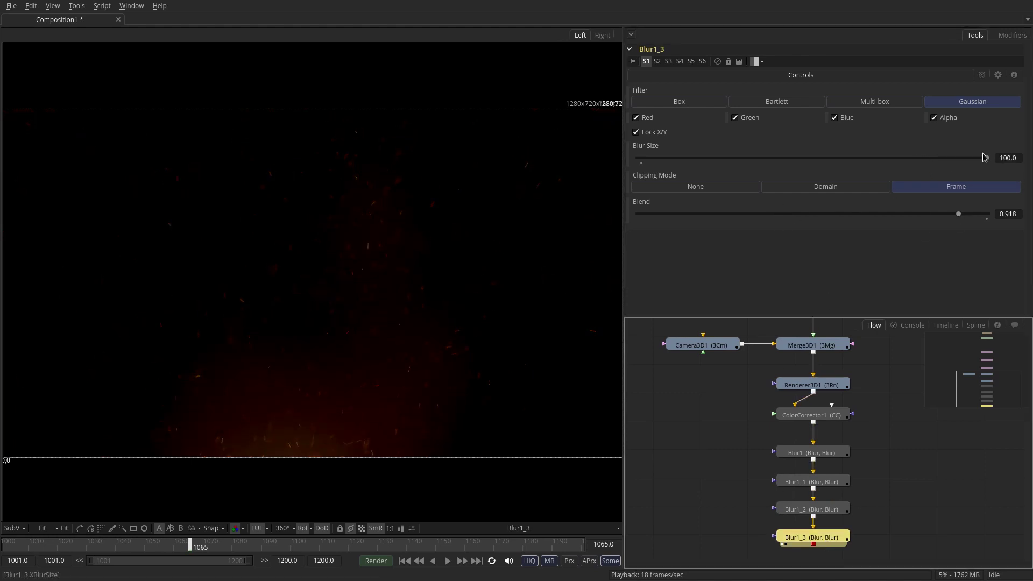
left_click(1004, 158)
type("0")
key("Tab")
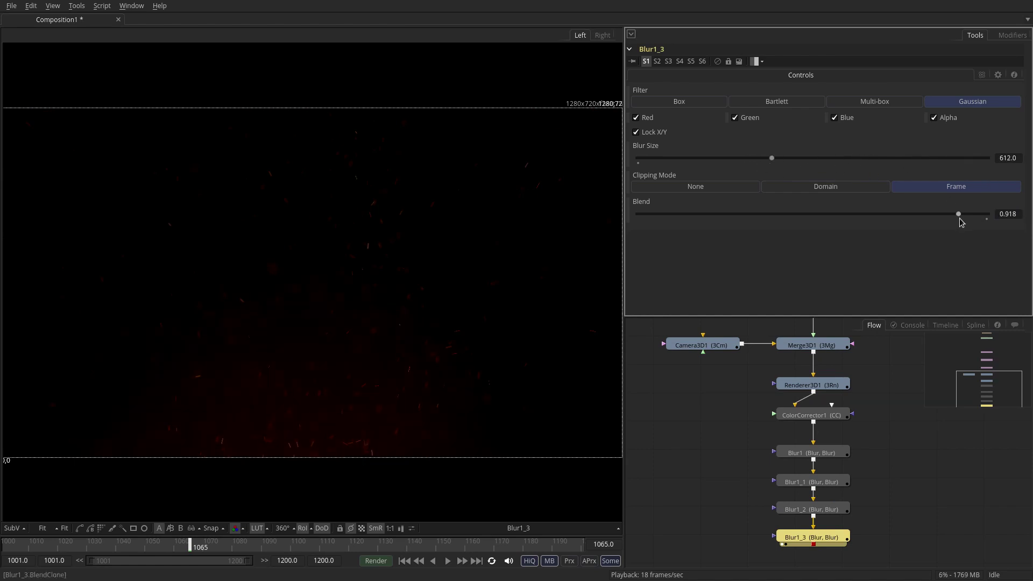
left_click_drag(962, 222, 766, 225)
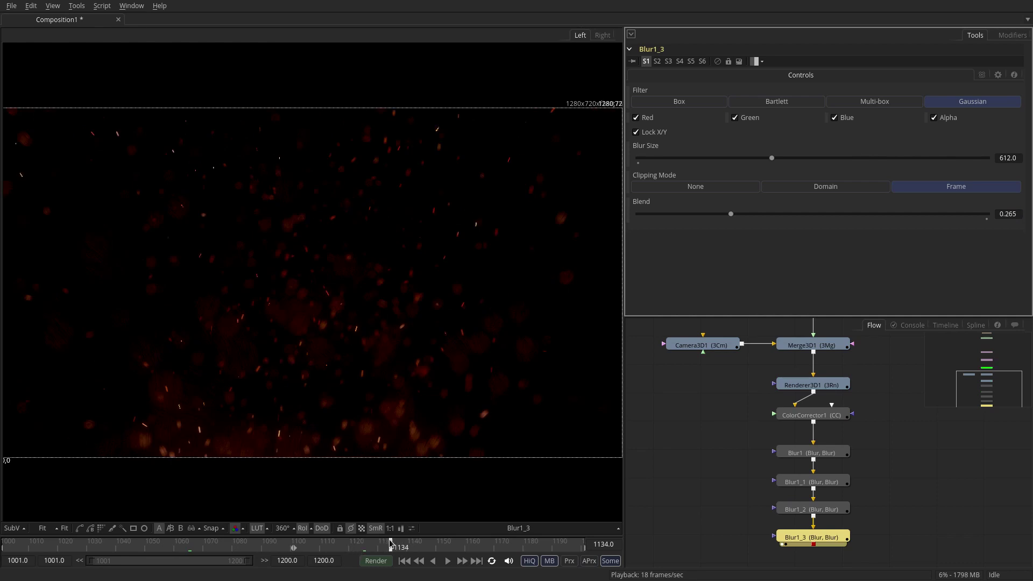
- Set ColorCorrector1's master RGB gain to 10 and check the result at frame 1077
scroll(796, 485, "up", 3)
left_click(799, 492)
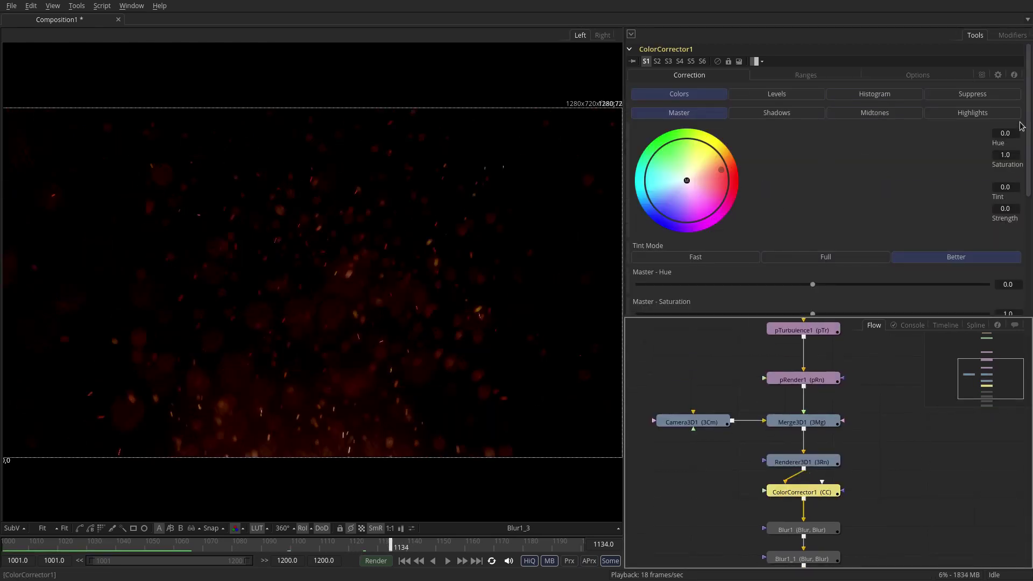
scroll(889, 199, "down", 5)
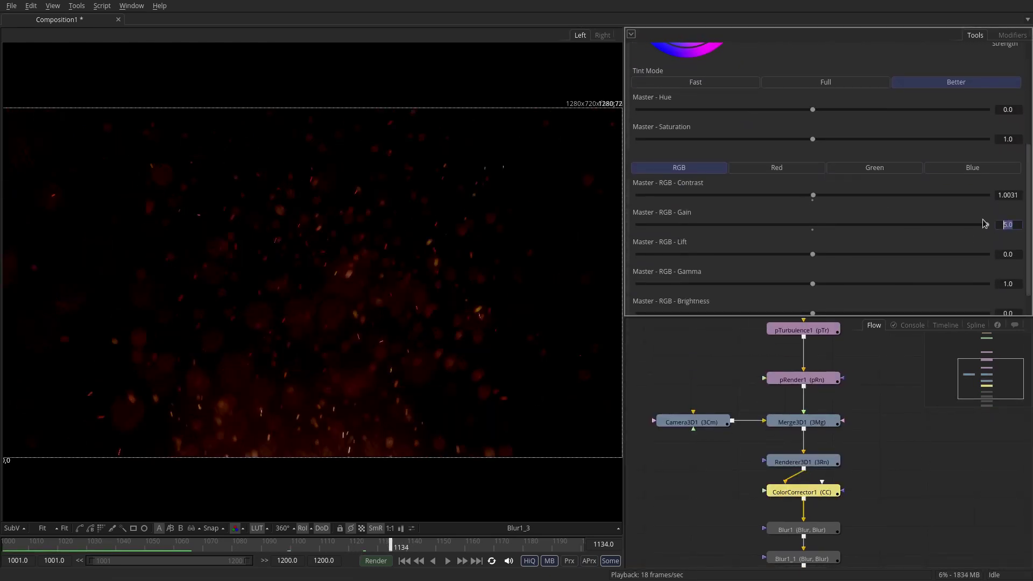
type("9")
key("Tab")
left_click(1011, 222)
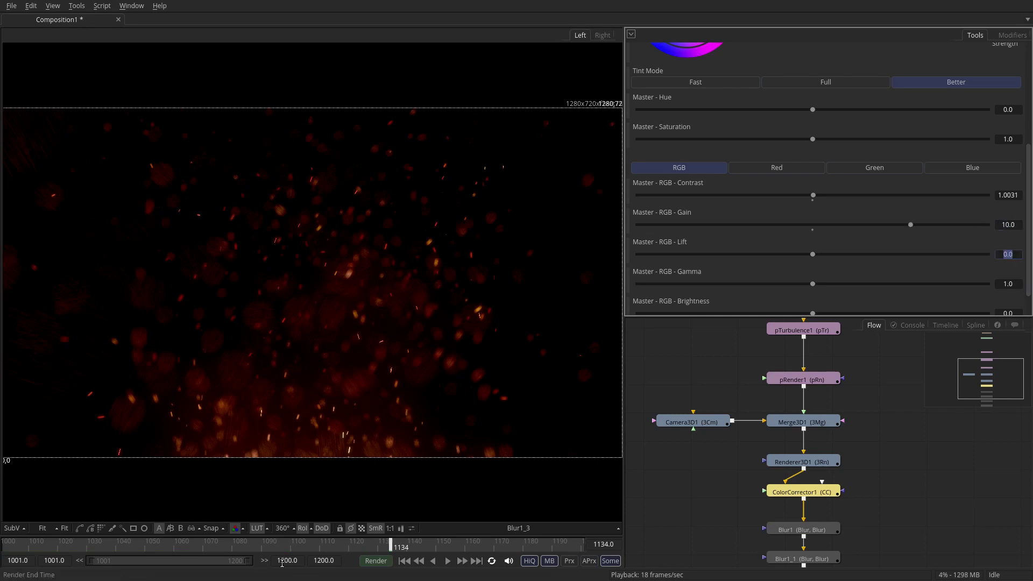
left_click_drag(235, 547, 225, 546)
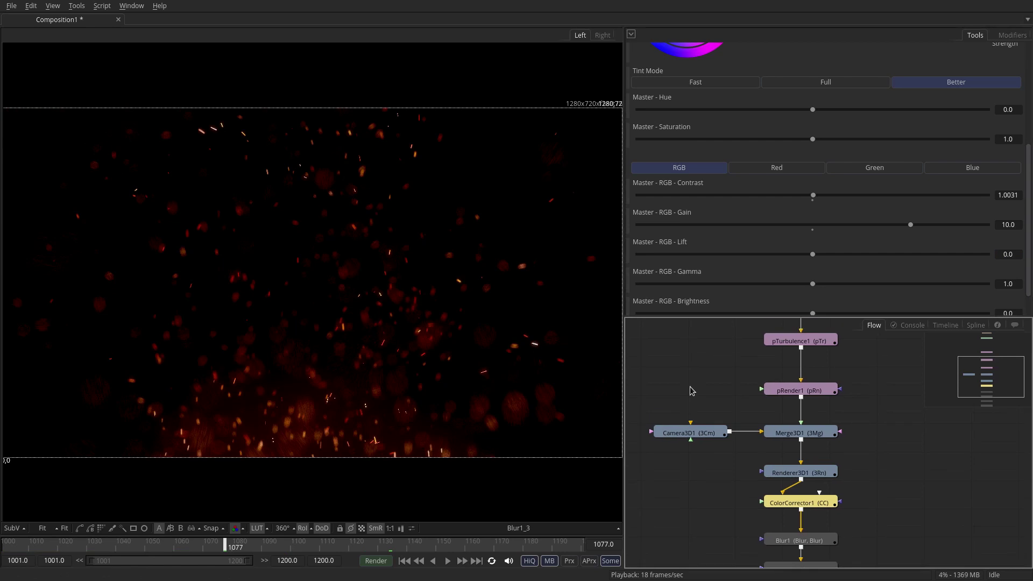
- Increase Camera3D1's focal length to about 23.49 mm
left_click(698, 437)
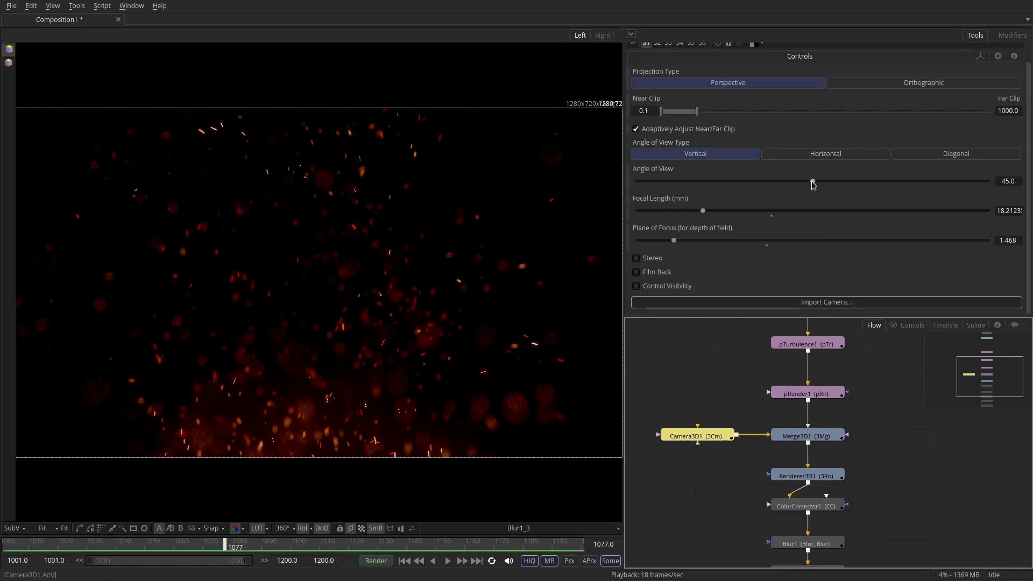
left_click_drag(703, 211, 725, 221)
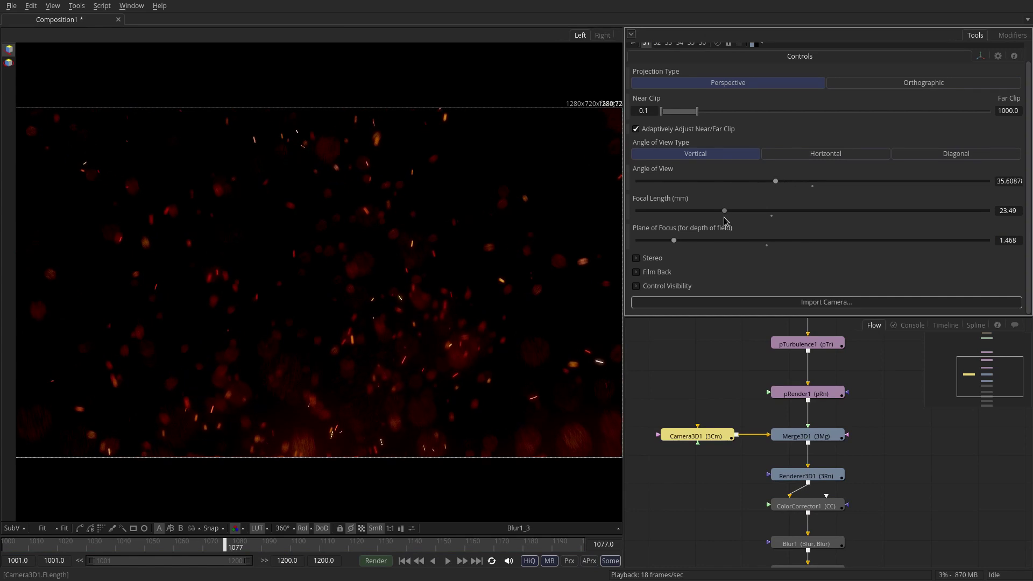
- Raise pEmitter1's particle Number to about 51.9 for a denser field of sparks
left_click_drag(710, 403, 698, 441)
left_click_drag(732, 362, 728, 447)
left_click(778, 420)
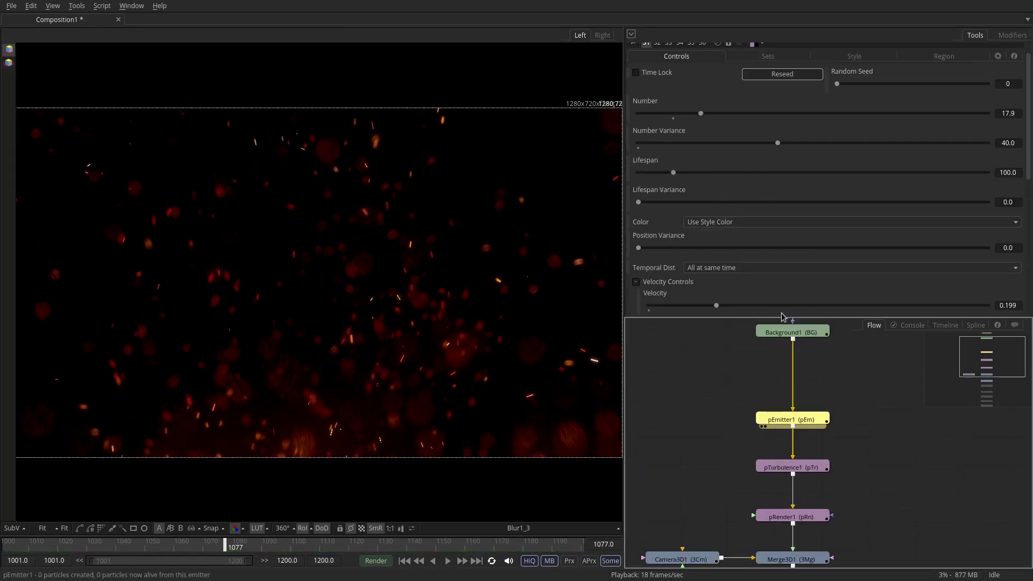
left_click_drag(701, 113, 825, 113)
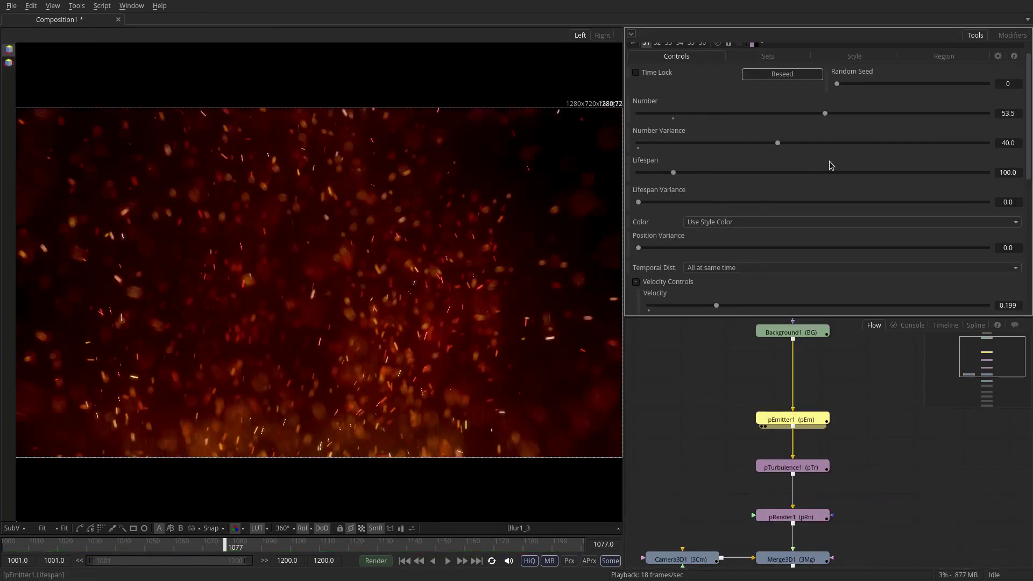
left_click_drag(811, 112, 823, 116)
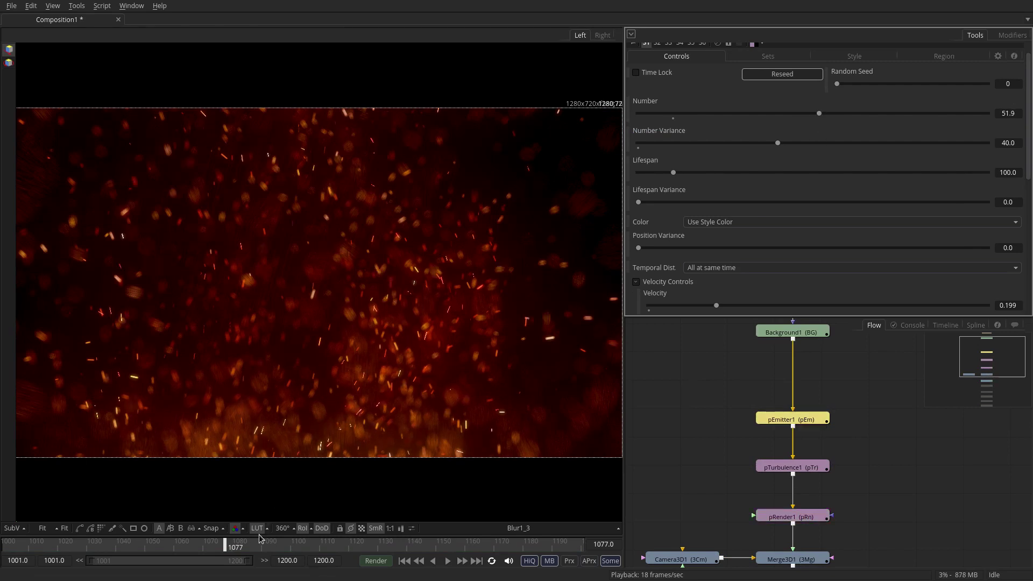
- Set Size to Velocity in pEmitter1's style size controls to about 0.00175
left_click(855, 58)
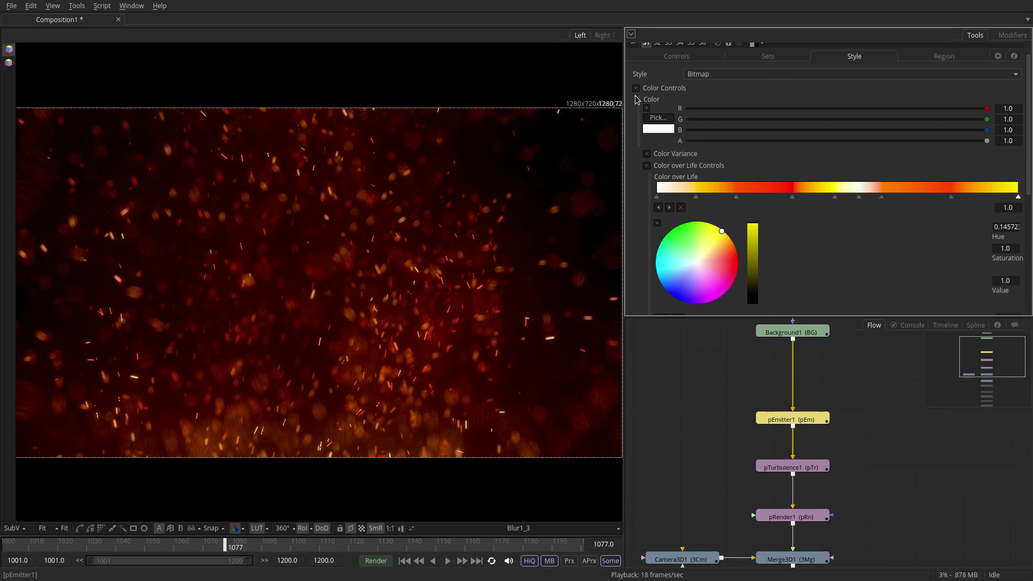
left_click(636, 88)
left_click(637, 102)
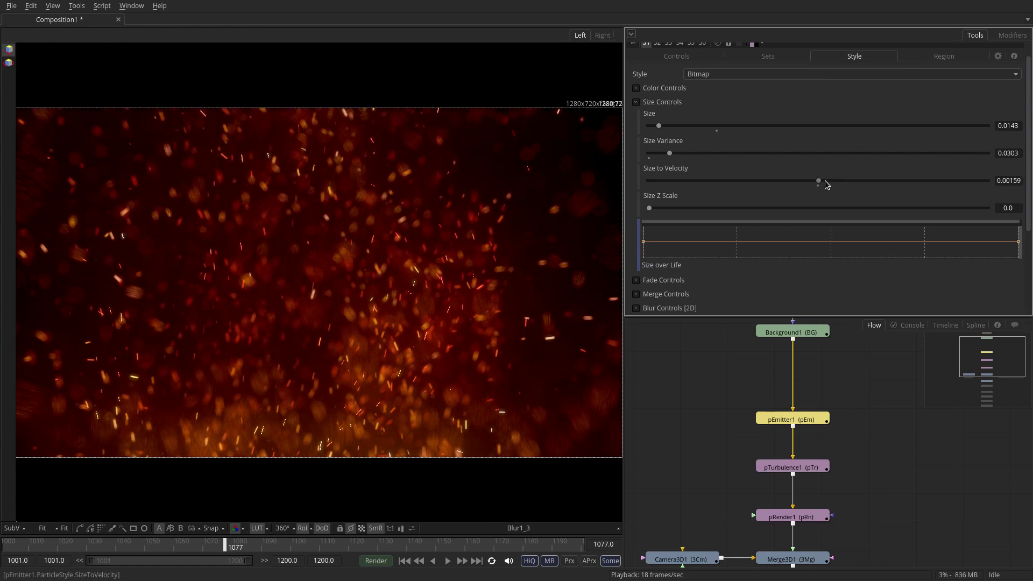
left_click(826, 181)
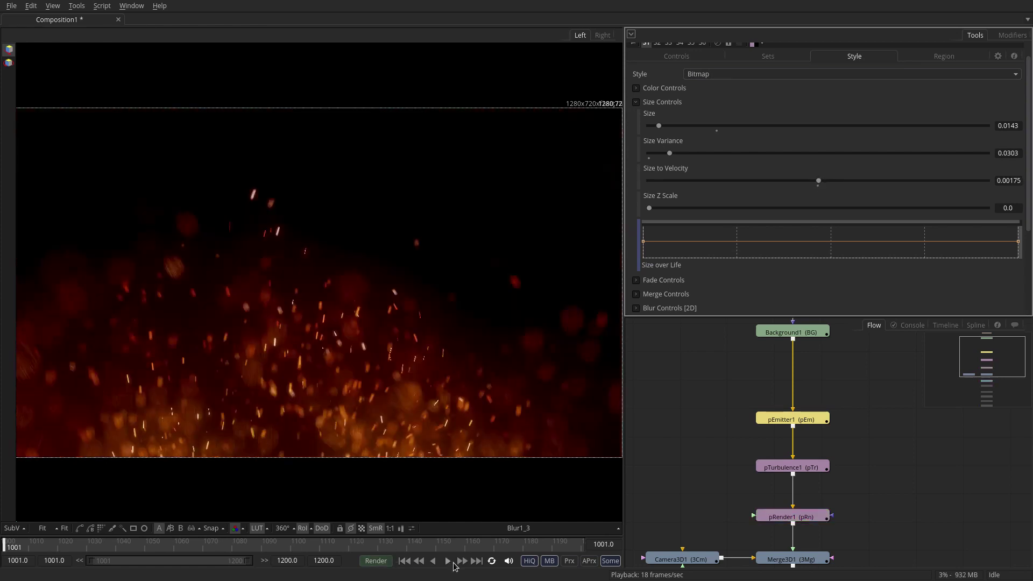